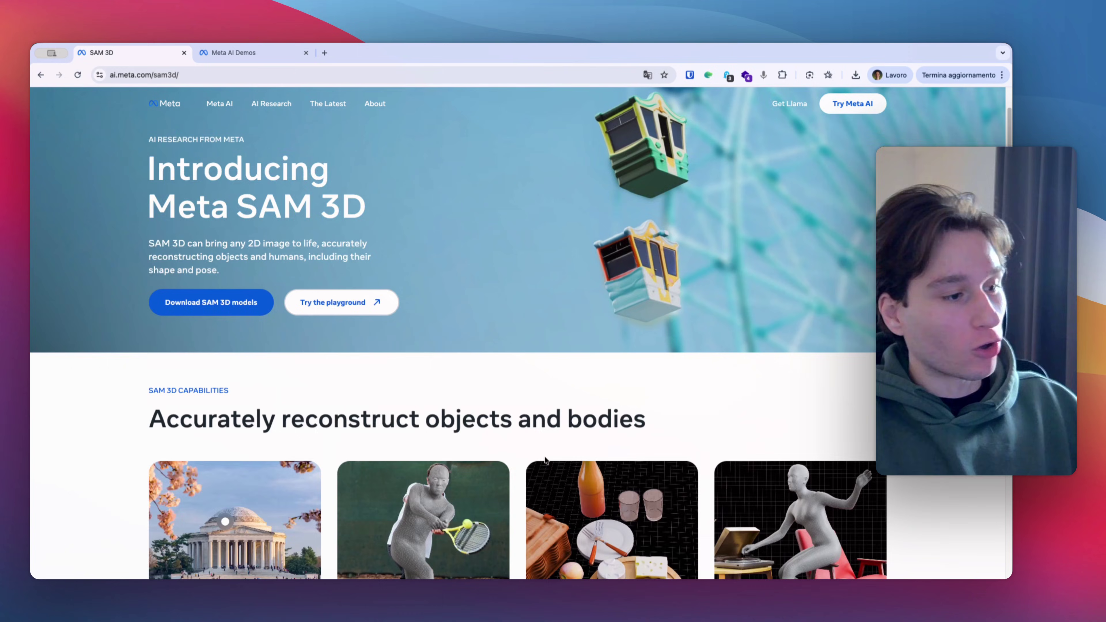
Browse the Segment Anything page and open the playground site with 'Try the playground'.
{"action": "scroll", "coordinate": [544, 458], "scroll_direction": "down", "scroll_amount": 6}
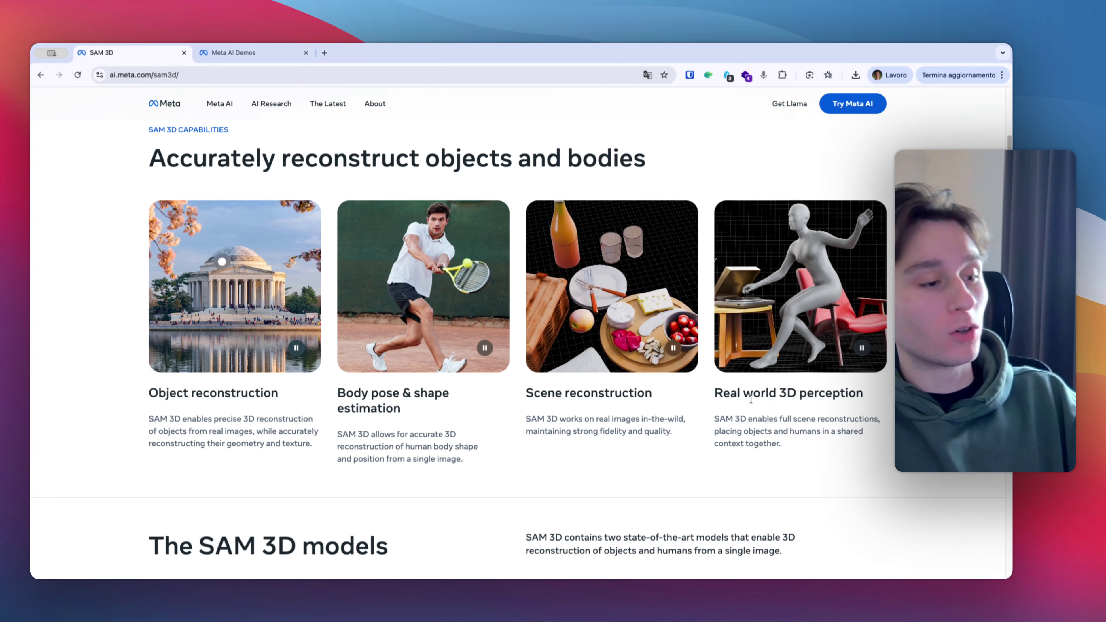
{"action": "scroll", "coordinate": [444, 403], "scroll_direction": "down", "scroll_amount": 8}
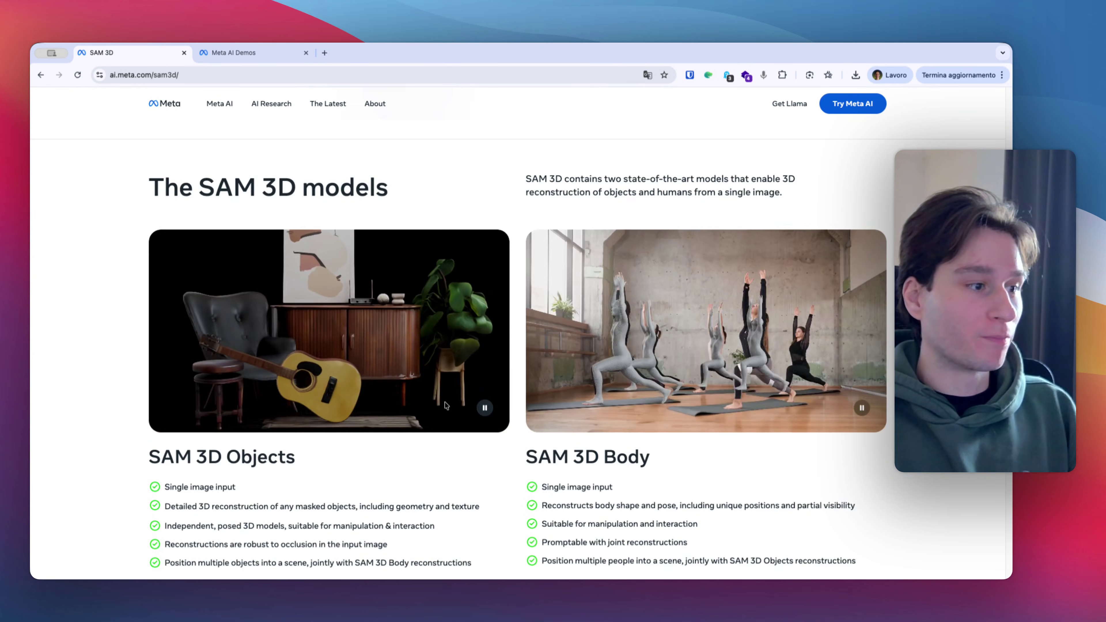
{"action": "scroll", "coordinate": [444, 401], "scroll_direction": "down", "scroll_amount": 6}
{"action": "scroll", "coordinate": [428, 395], "scroll_direction": "down", "scroll_amount": 3}
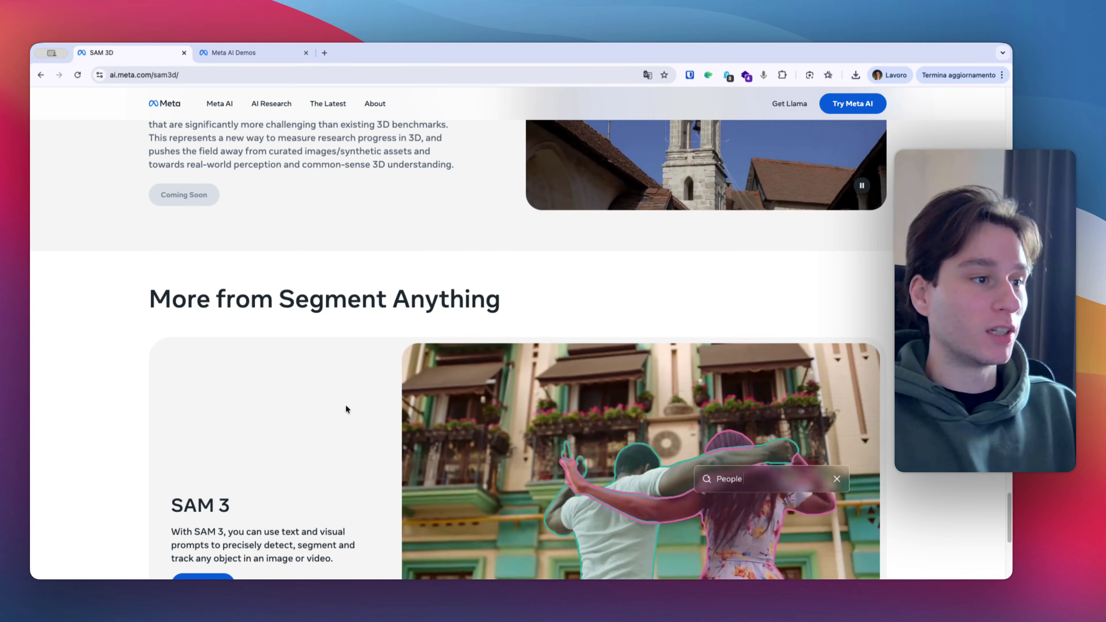
{"action": "scroll", "coordinate": [346, 404], "scroll_direction": "up", "scroll_amount": 20}
{"action": "scroll", "coordinate": [345, 407], "scroll_direction": "up", "scroll_amount": 10}
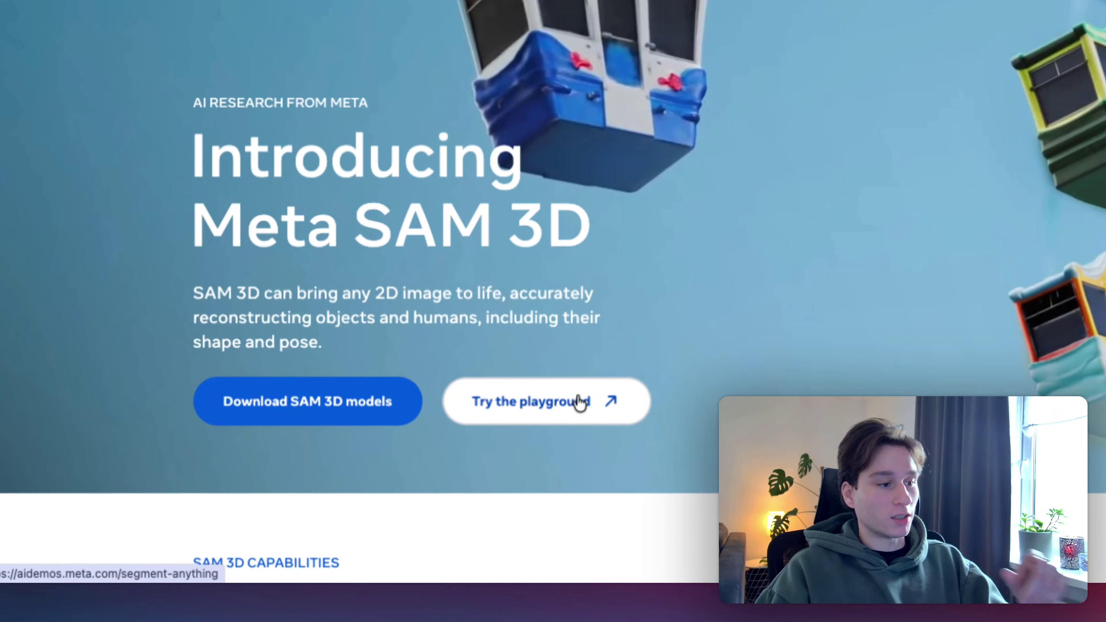
{"action": "left_click", "coordinate": [388, 483]}
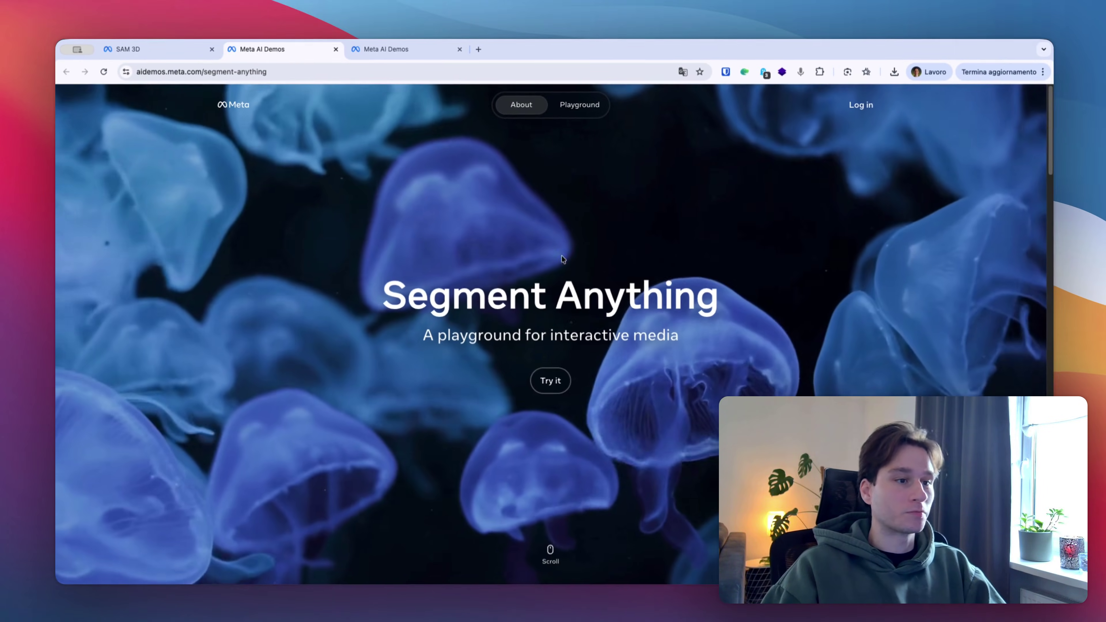
Go to the Playground gallery of creation tools from the top navigation bar.
{"action": "scroll", "coordinate": [621, 351], "scroll_direction": "down", "scroll_amount": 5}
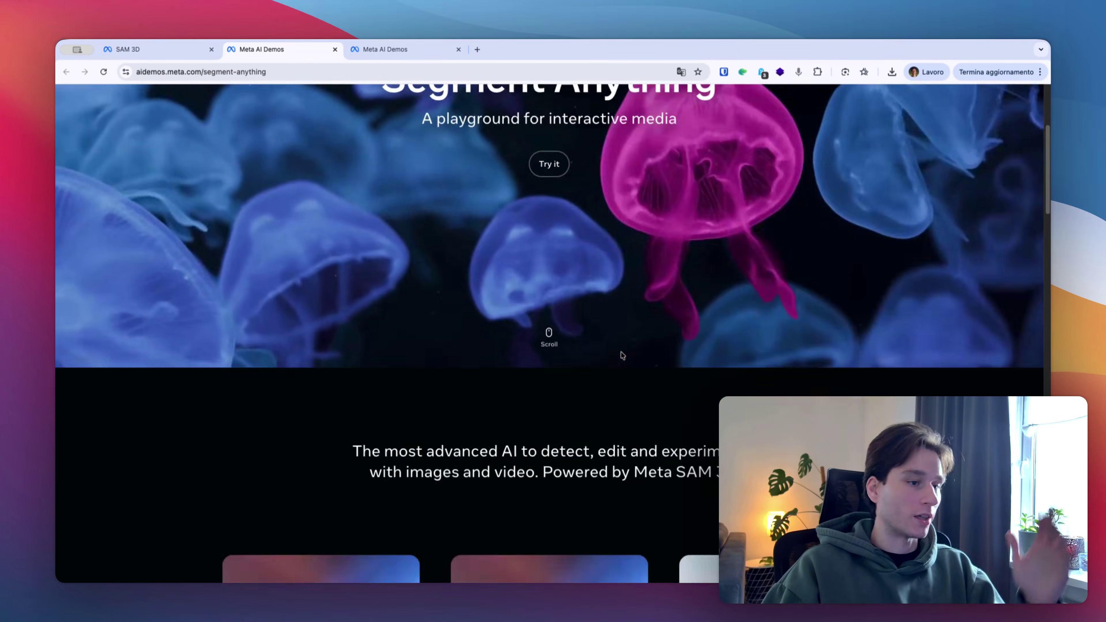
{"action": "scroll", "coordinate": [620, 352], "scroll_direction": "down", "scroll_amount": 5}
{"action": "scroll", "coordinate": [620, 352], "scroll_direction": "up", "scroll_amount": 10}
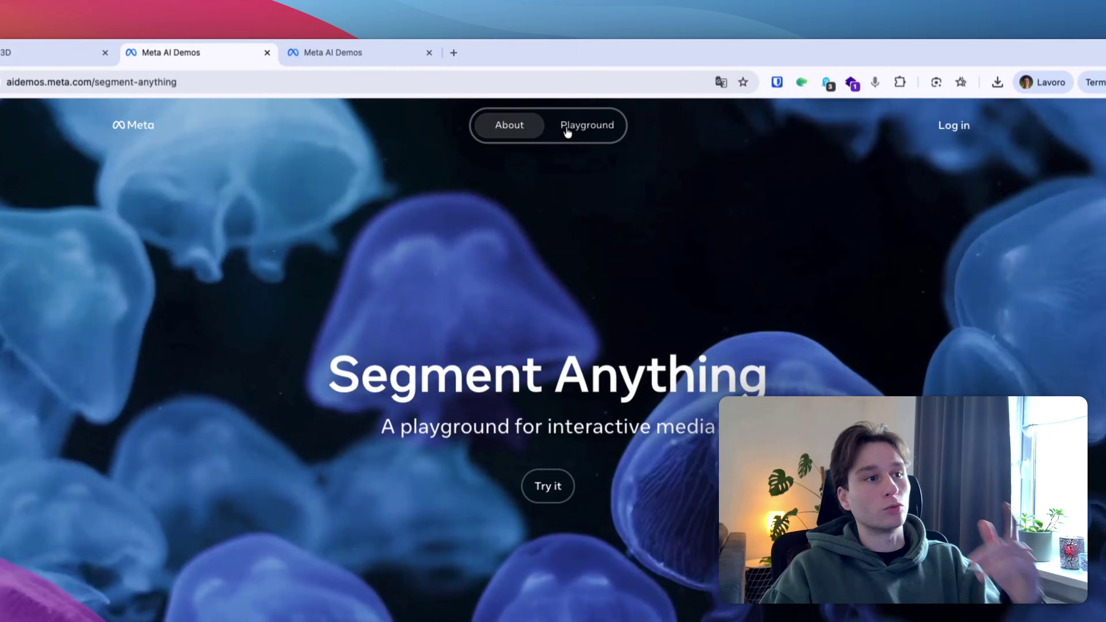
{"action": "left_click", "coordinate": [567, 131]}
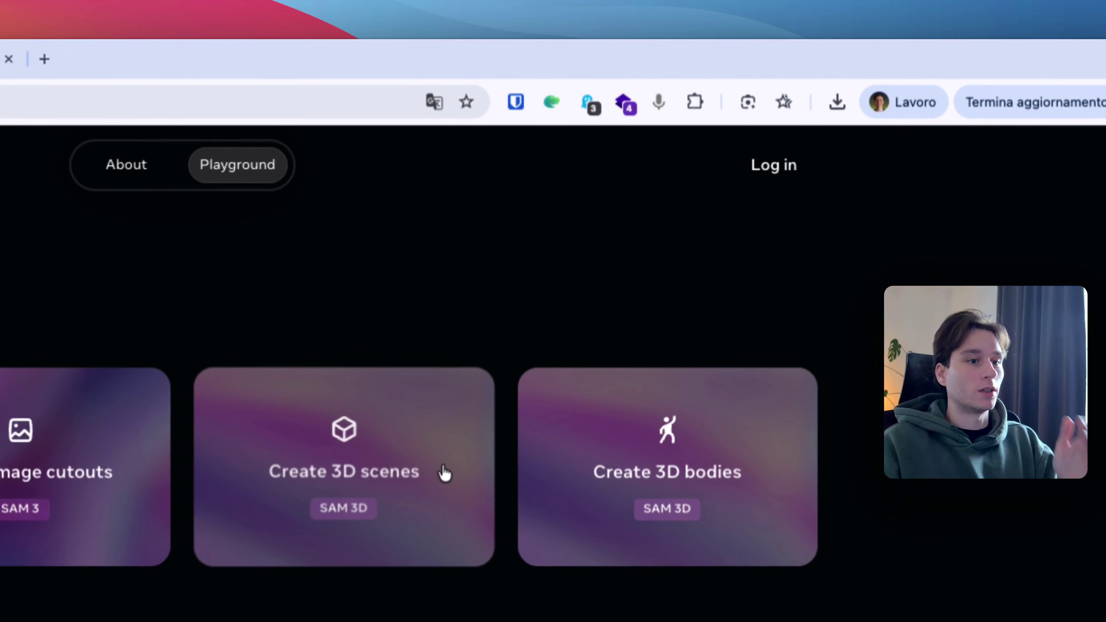
Start a 'Create 3D scenes' project and upload the living-room photo.
{"action": "left_click", "coordinate": [687, 266]}
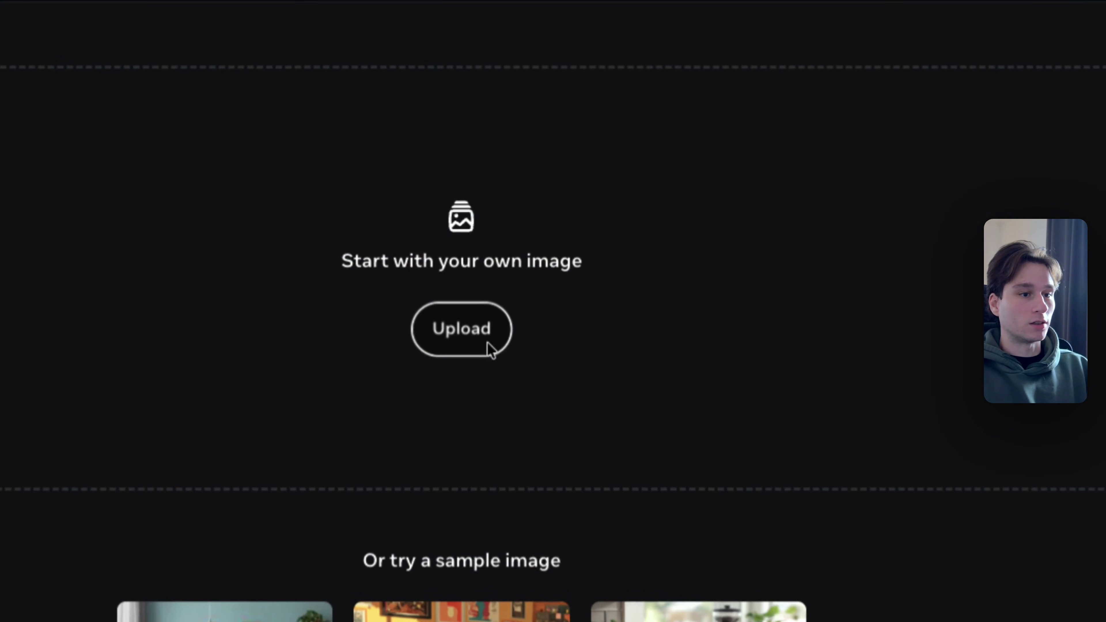
{"action": "left_click", "coordinate": [670, 302]}
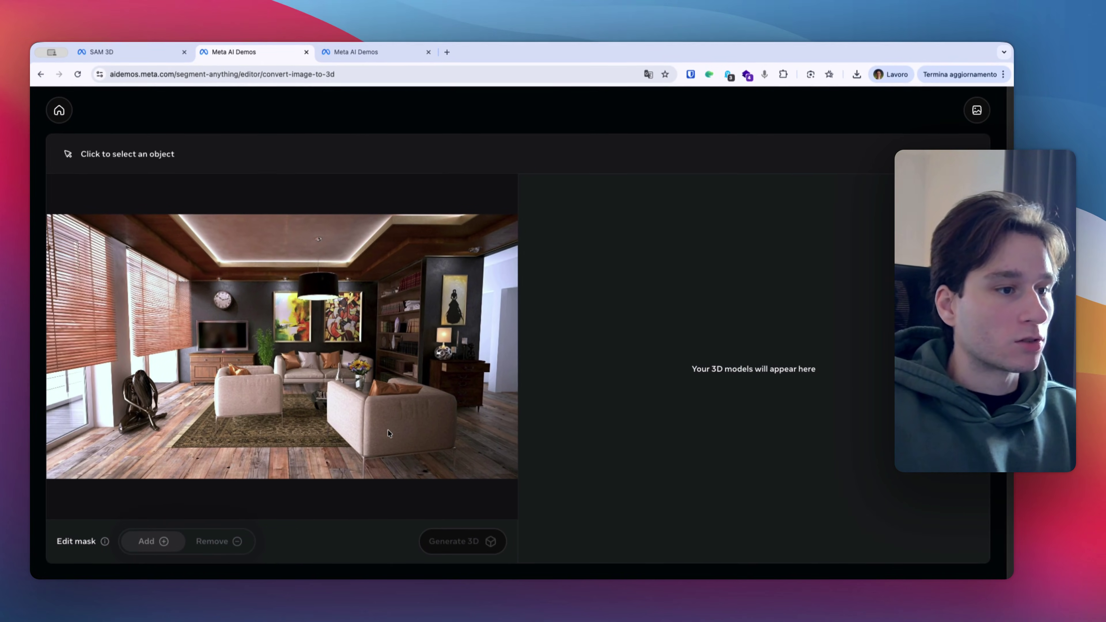
Select the foreground armchair and extend its mask over the back and left edge.
{"action": "left_click", "coordinate": [357, 414]}
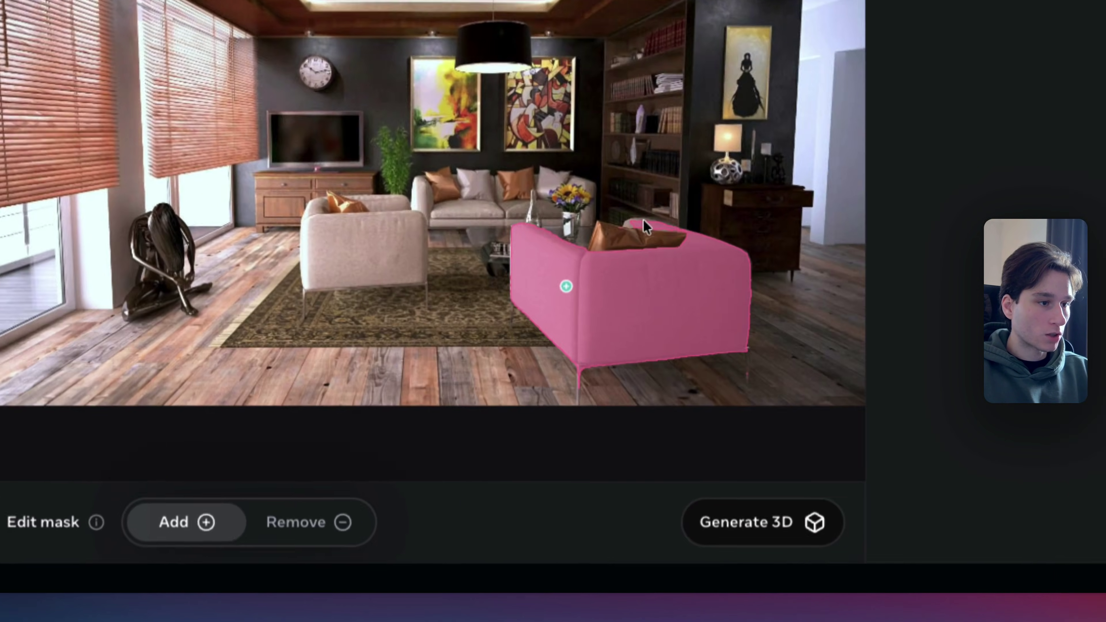
{"action": "left_click", "coordinate": [424, 383]}
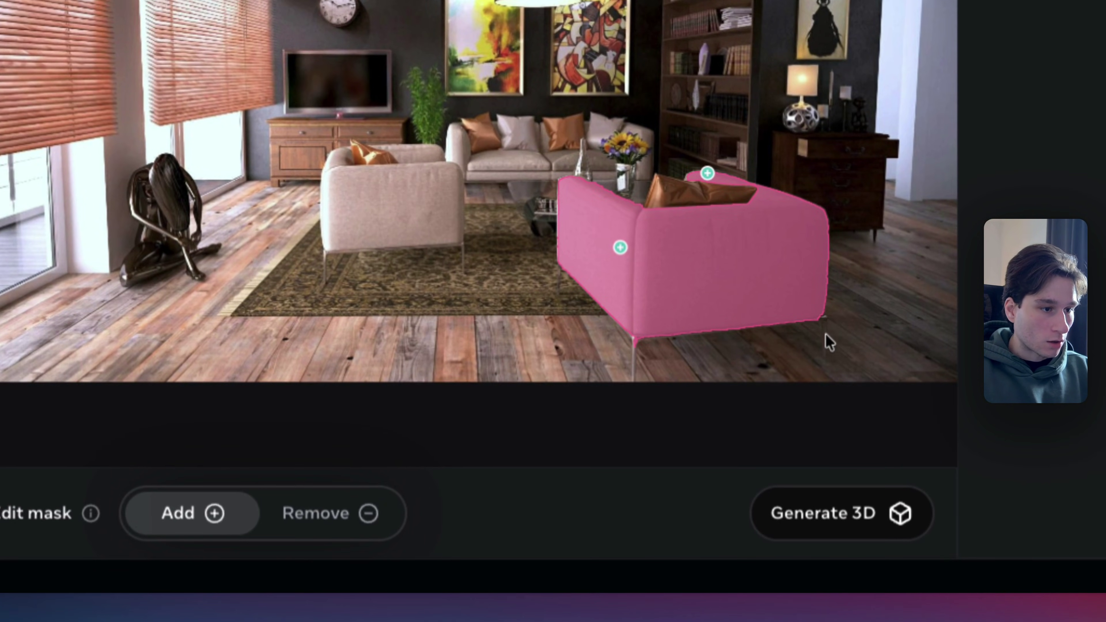
{"action": "left_click", "coordinate": [560, 273]}
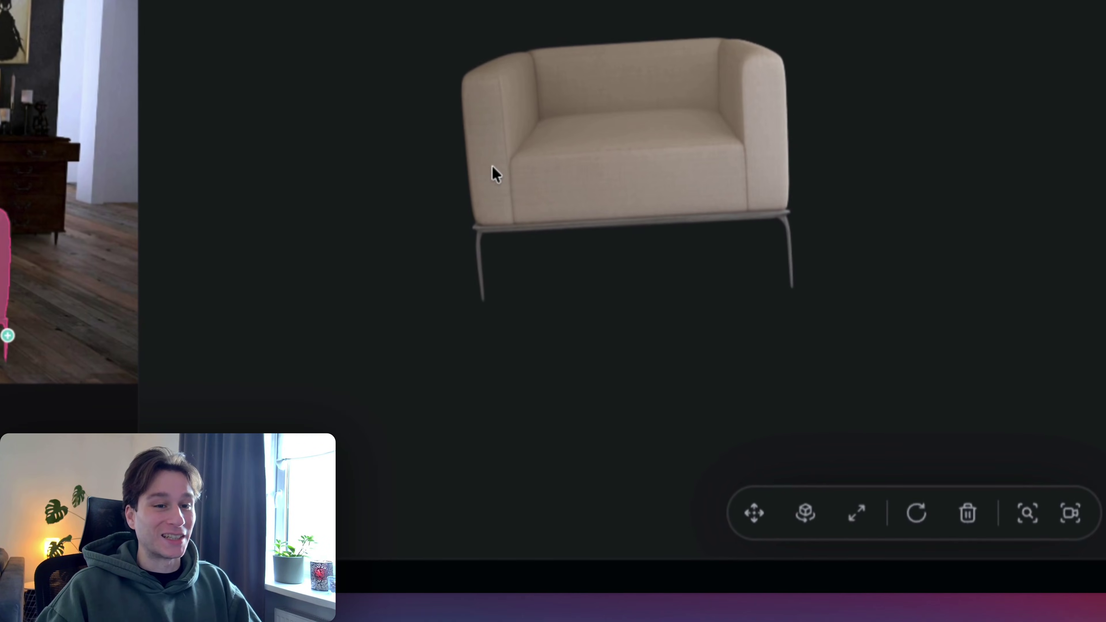
Orbit, zoom and recenter the 3D armchair to inspect its back, top and front.
{"action": "left_click_drag", "start_coordinate": [739, 164], "coordinate": [707, 69]}
{"action": "scroll", "coordinate": [572, 180], "scroll_direction": "up", "scroll_amount": 5}
{"action": "scroll", "coordinate": [760, 151], "scroll_direction": "up", "scroll_amount": 10}
{"action": "scroll", "coordinate": [760, 151], "scroll_direction": "down", "scroll_amount": 10}
{"action": "scroll", "coordinate": [661, 59], "scroll_direction": "down", "scroll_amount": 3}
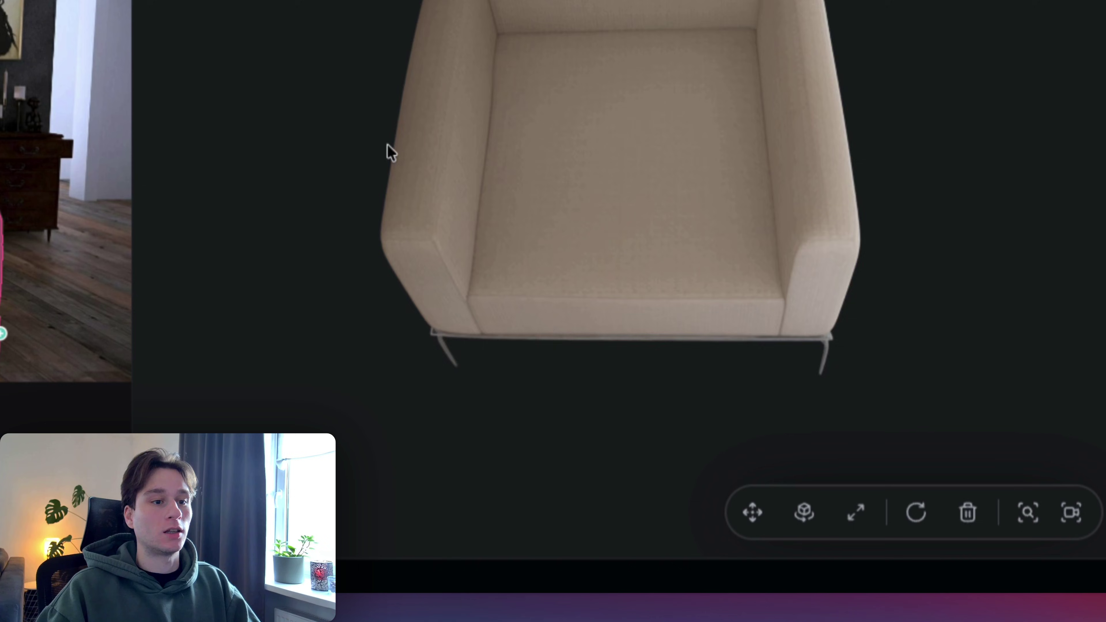
{"action": "left_click_drag", "start_coordinate": [391, 152], "coordinate": [747, 249]}
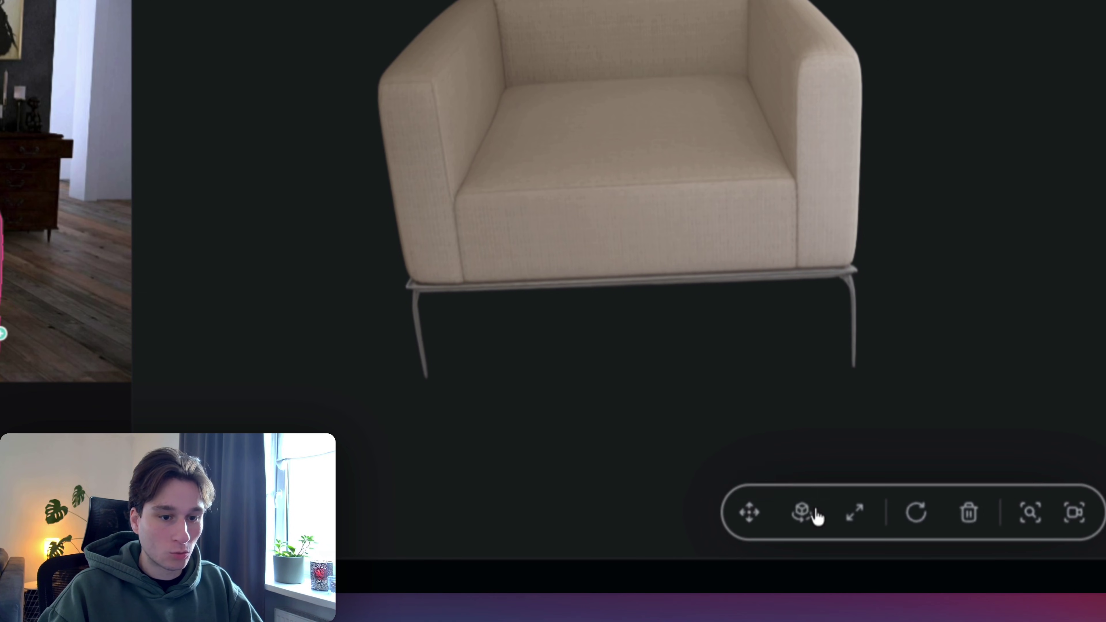
{"action": "mouse_move", "coordinate": [528, 150]}
{"action": "left_mouse_down"}
{"action": "mouse_move", "coordinate": [520, 140]}
{"action": "mouse_move", "coordinate": [525, 157]}
{"action": "left_mouse_up"}
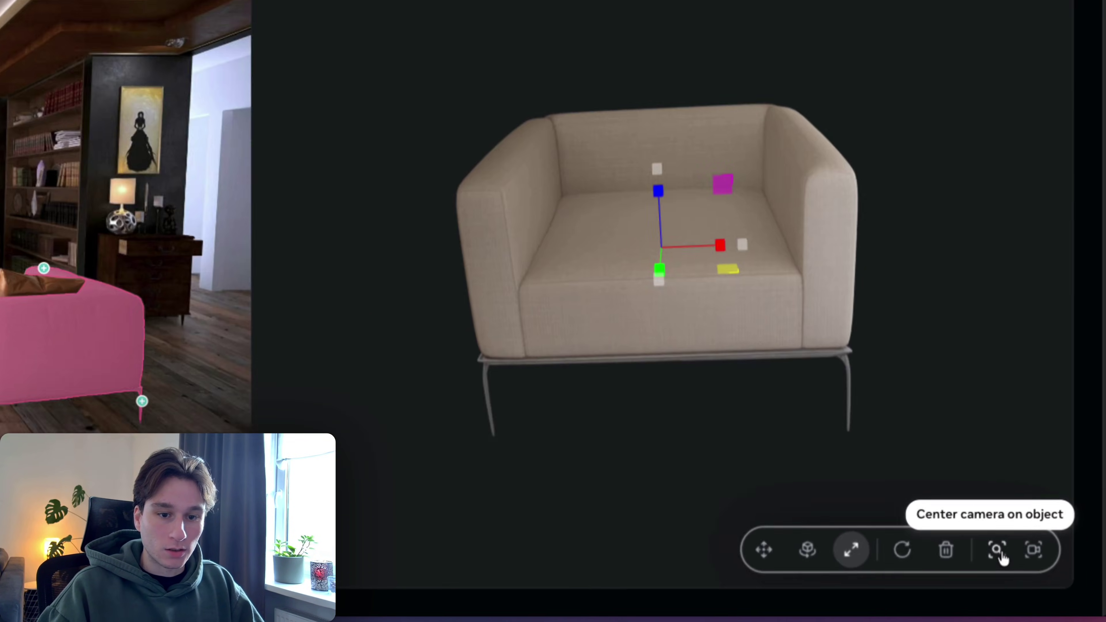
{"action": "left_click", "coordinate": [1038, 574]}
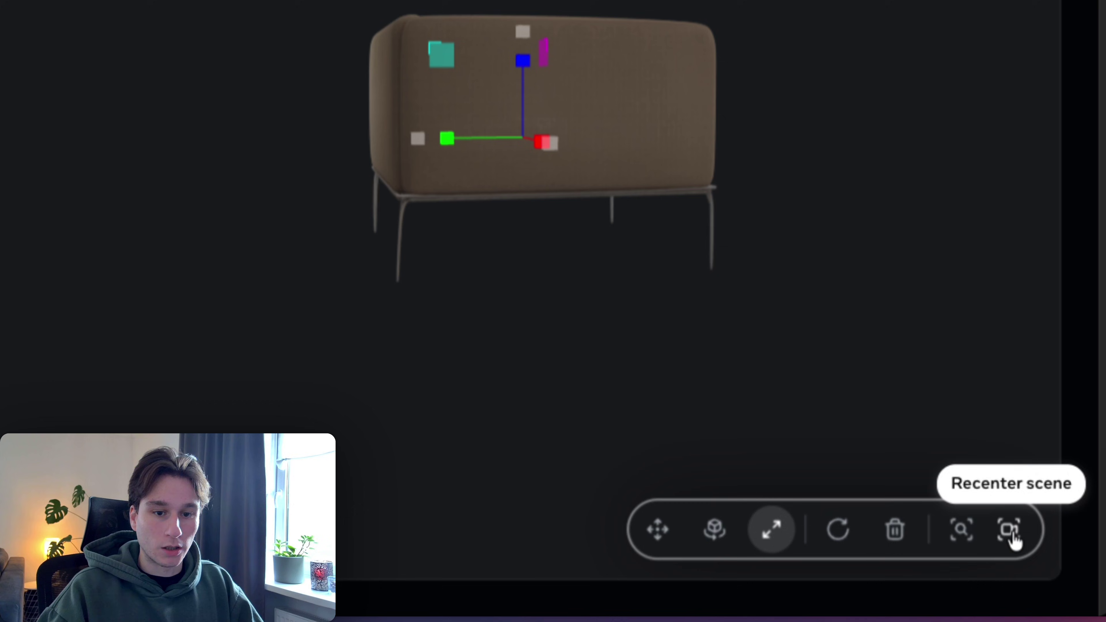
{"action": "left_click_drag", "start_coordinate": [637, 263], "coordinate": [758, 190]}
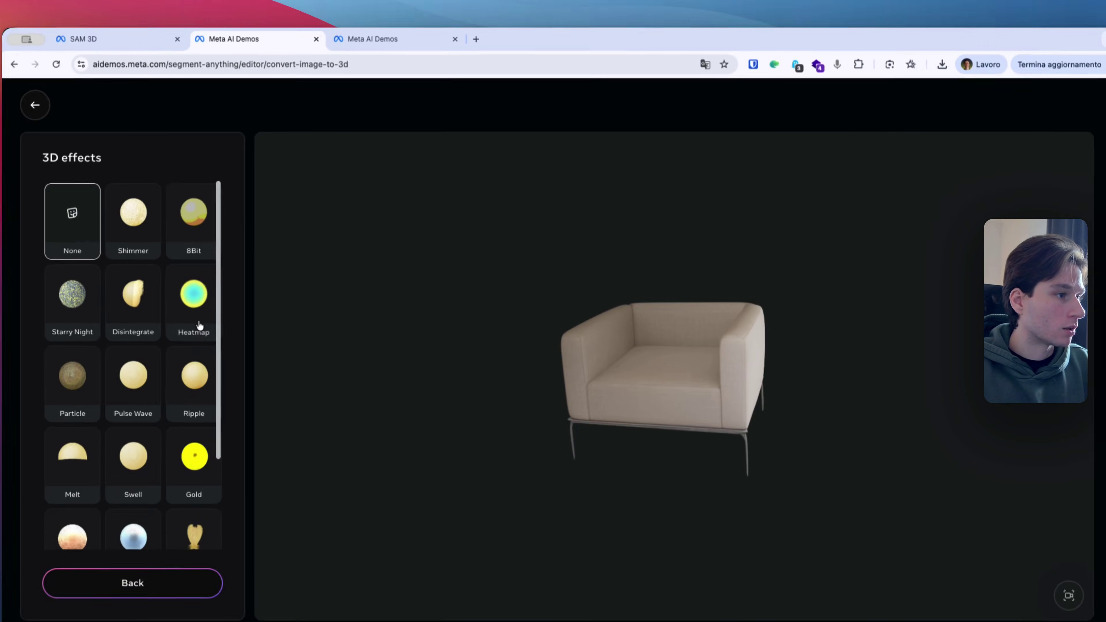
Apply the Heatmap 3D effect to the armchair and view it from the front.
{"action": "left_click", "coordinate": [195, 293]}
{"action": "left_click_drag", "start_coordinate": [718, 382], "coordinate": [743, 369]}
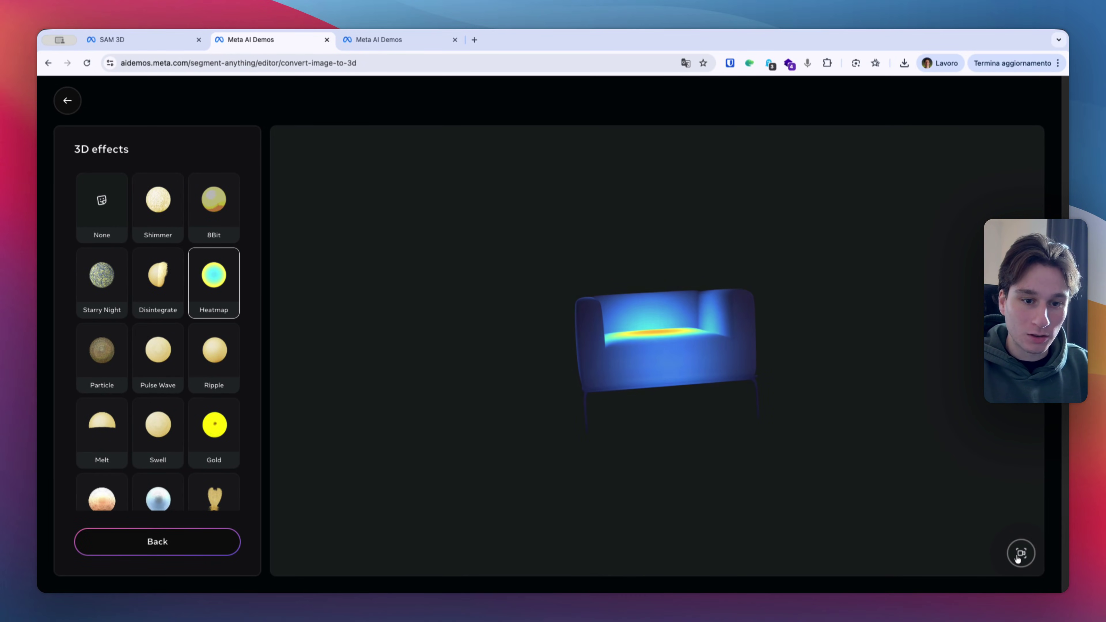
{"action": "left_click", "coordinate": [1019, 553]}
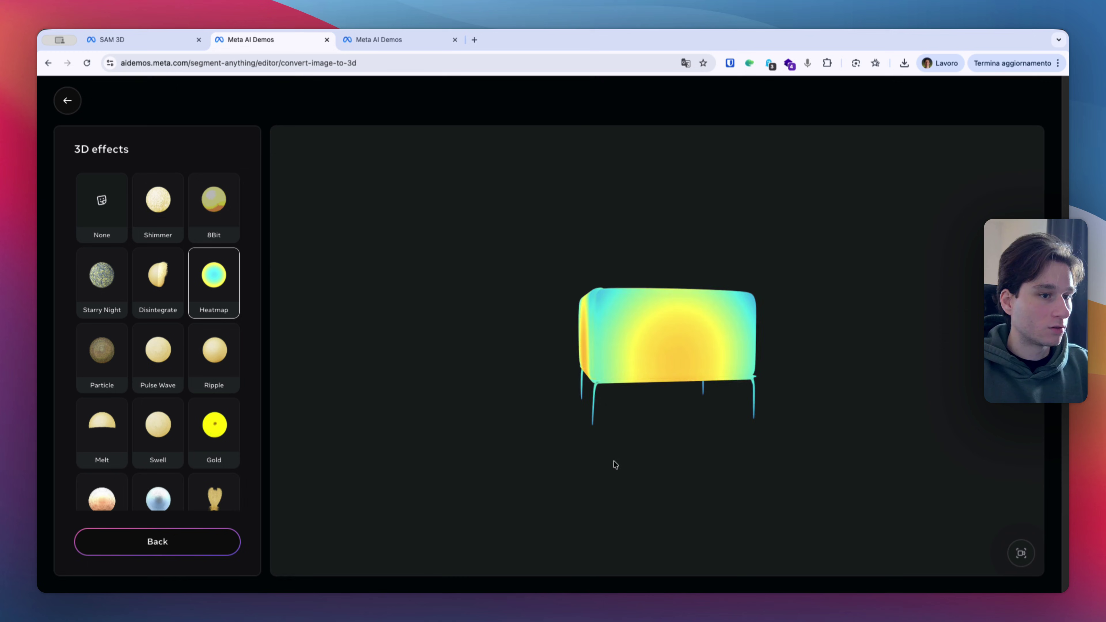
Try the Toon environment effect, then set the environment effect back to None.
{"action": "left_click", "coordinate": [73, 103]}
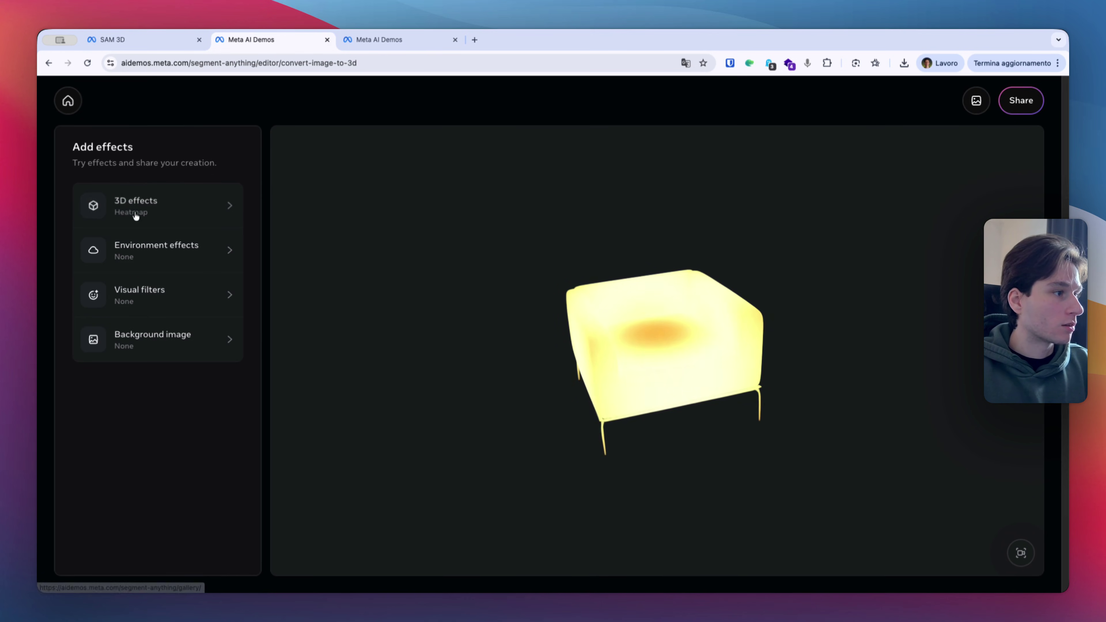
{"action": "left_click", "coordinate": [164, 255]}
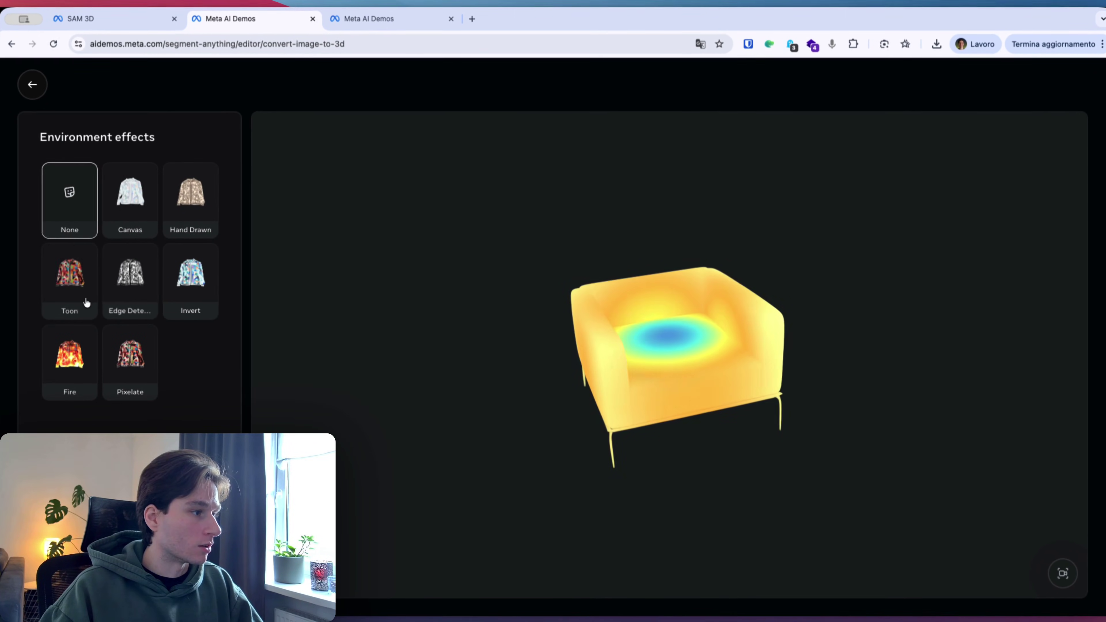
{"action": "left_click", "coordinate": [76, 296]}
{"action": "left_click", "coordinate": [67, 227]}
Reset the armchair's 3D effect from Heatmap to None.
{"action": "left_click", "coordinate": [32, 84]}
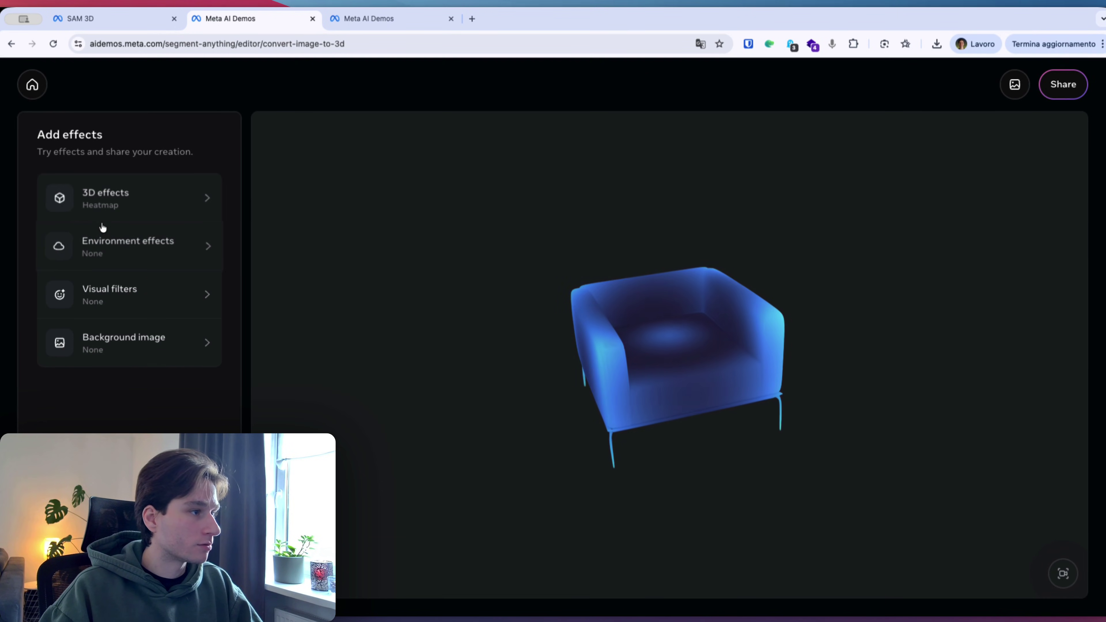
{"action": "left_click", "coordinate": [72, 192]}
{"action": "left_click", "coordinate": [68, 191]}
{"action": "left_click", "coordinate": [29, 89]}
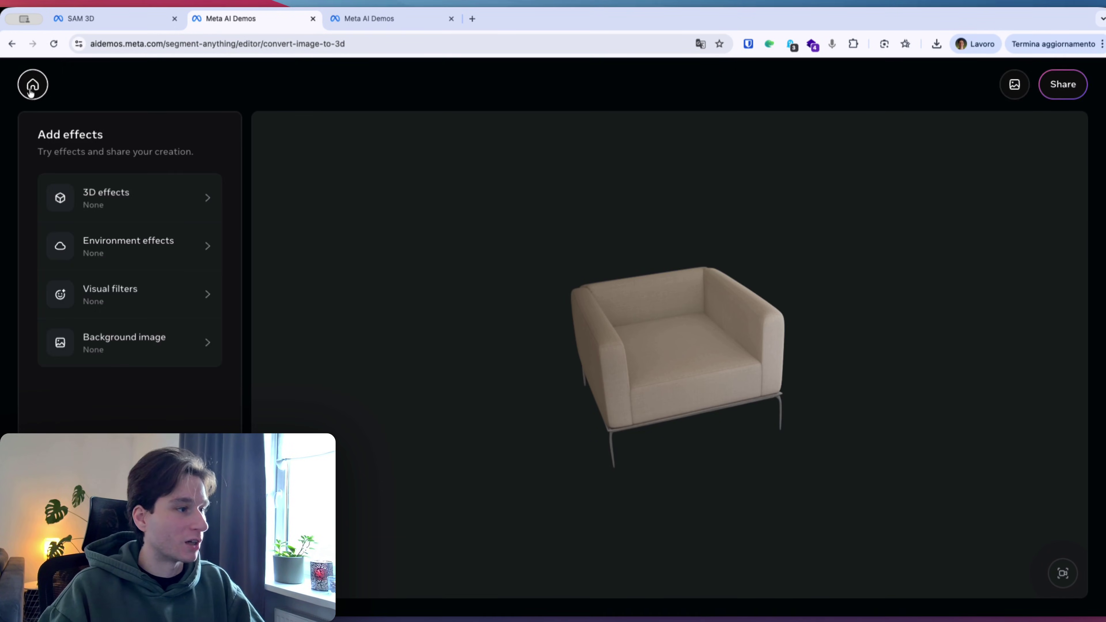
Put the armchair on the Park background, browse the image picker, then return to Playground home.
{"action": "left_click", "coordinate": [122, 337]}
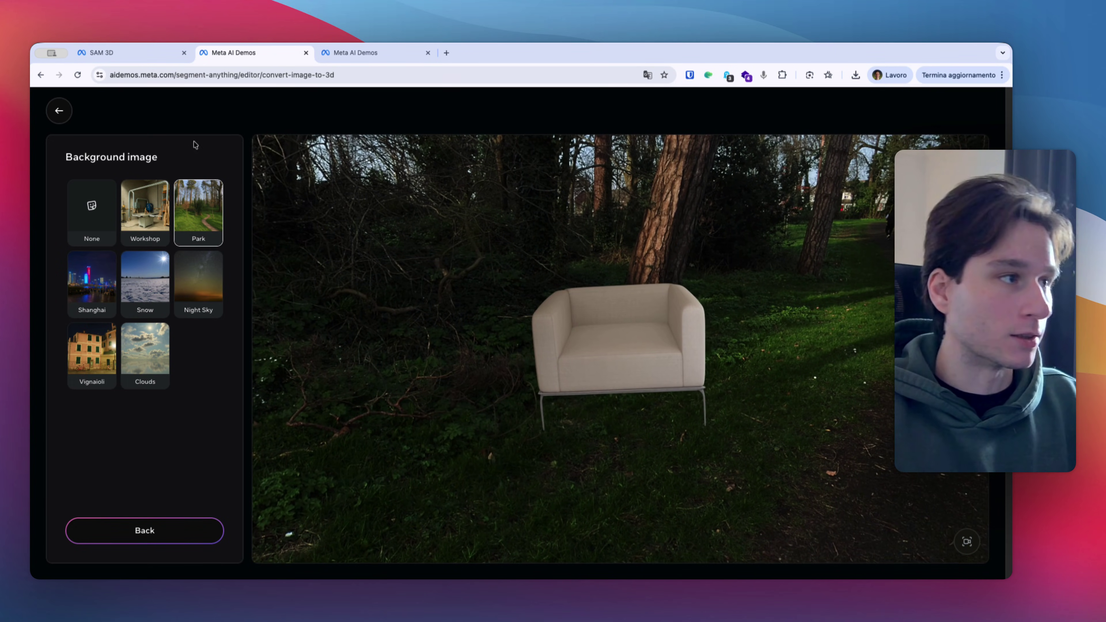
{"action": "left_click", "coordinate": [66, 114]}
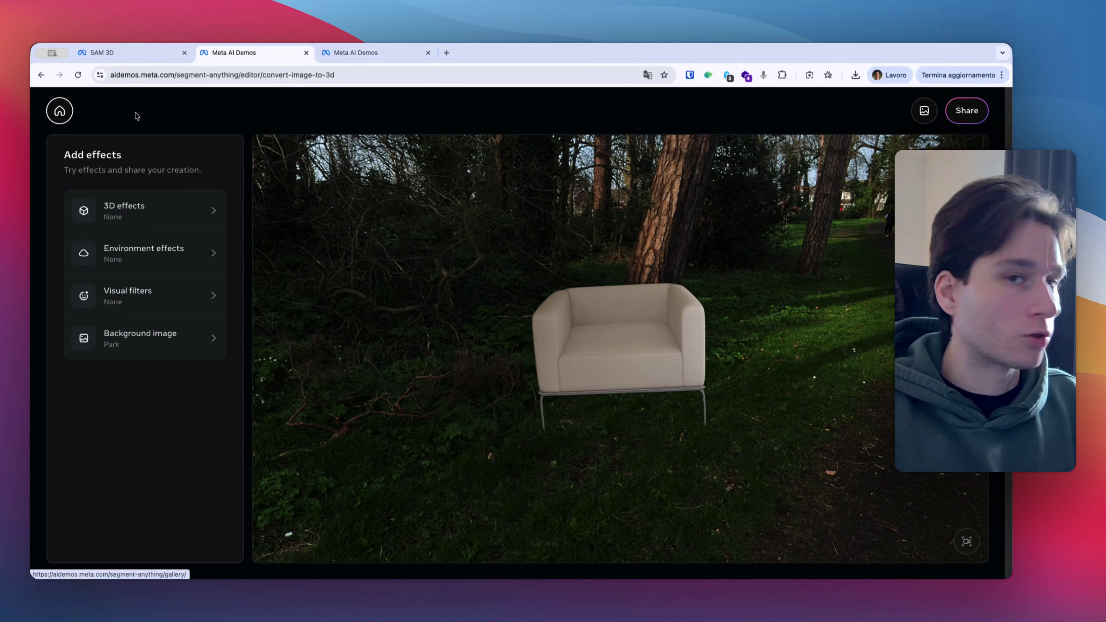
{"action": "left_click", "coordinate": [925, 112]}
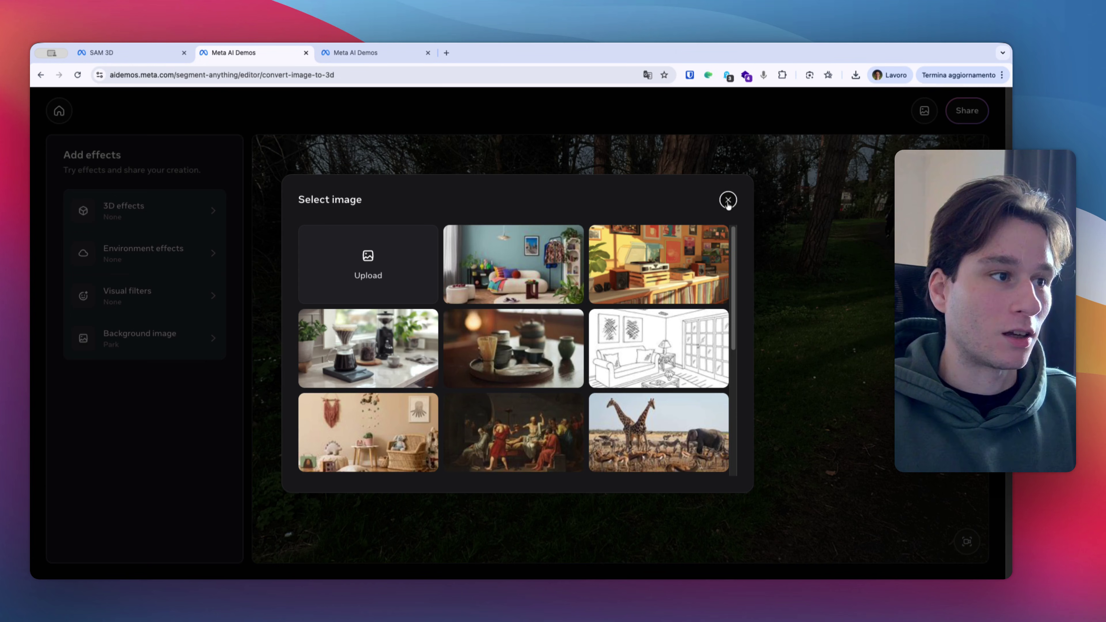
{"action": "left_click", "coordinate": [189, 131]}
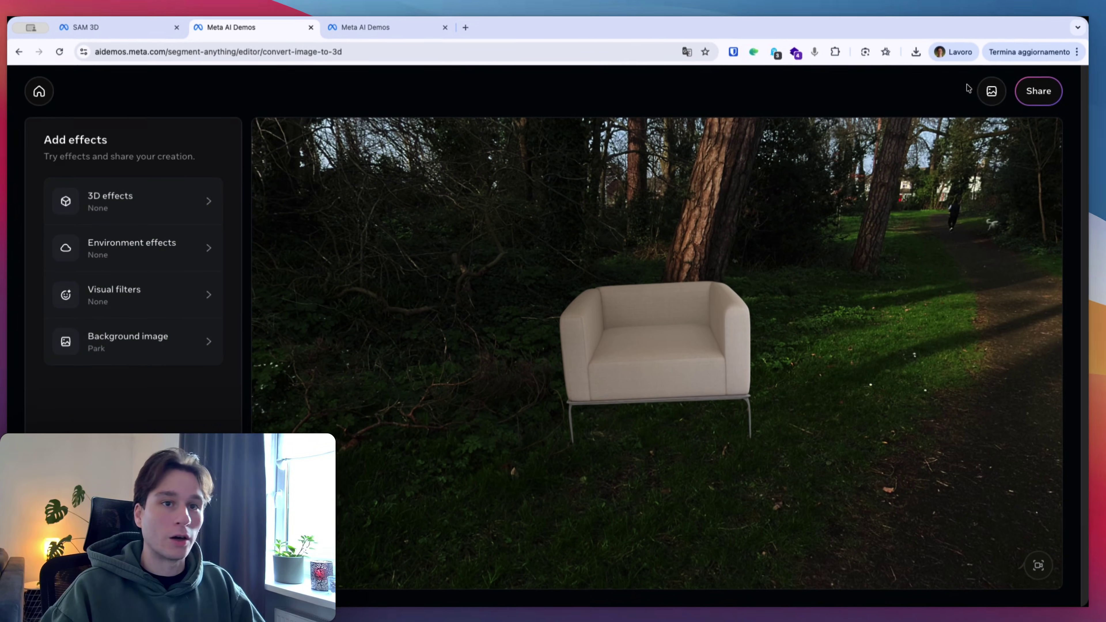
{"action": "left_click", "coordinate": [924, 110]}
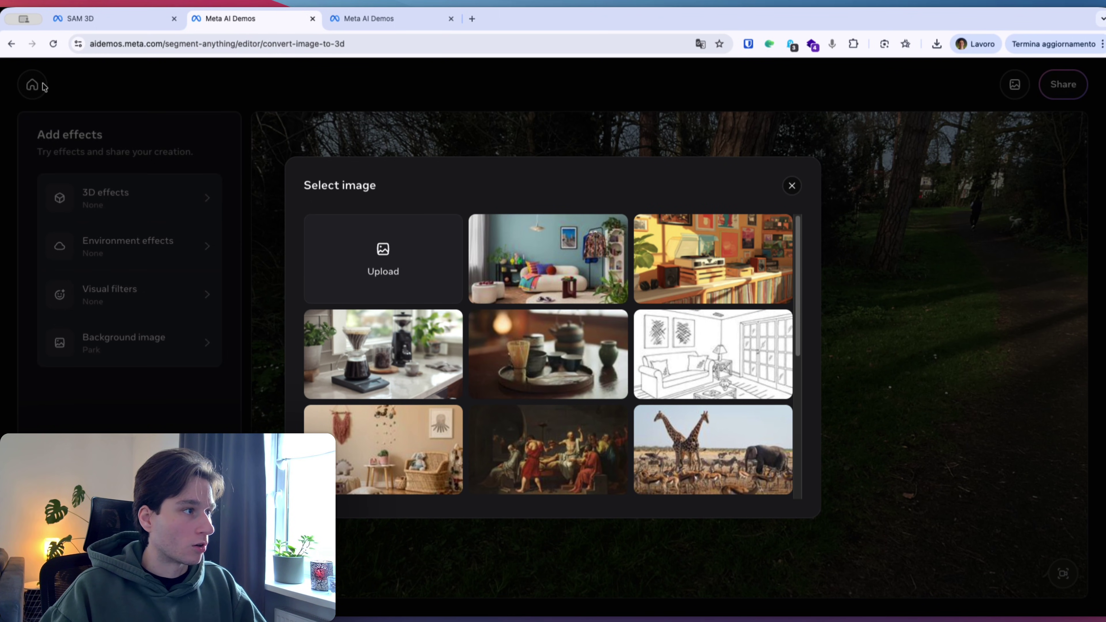
{"action": "left_click", "coordinate": [182, 114]}
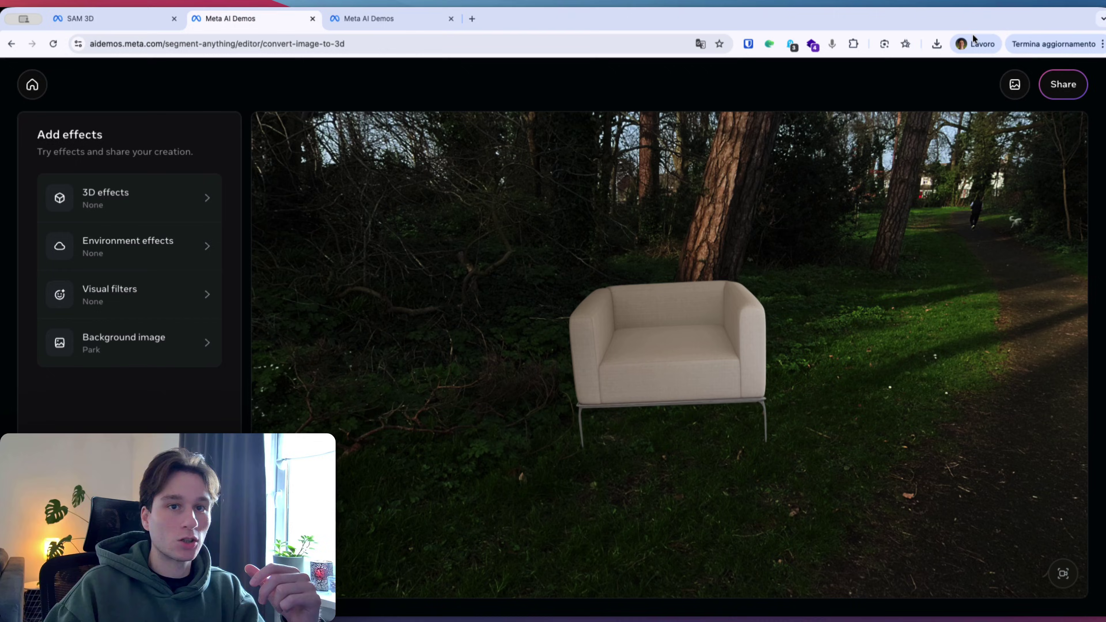
{"action": "left_click", "coordinate": [27, 86]}
Start a new 3D scene and upload the living-room photo with two beige sofas.
{"action": "left_click", "coordinate": [679, 257]}
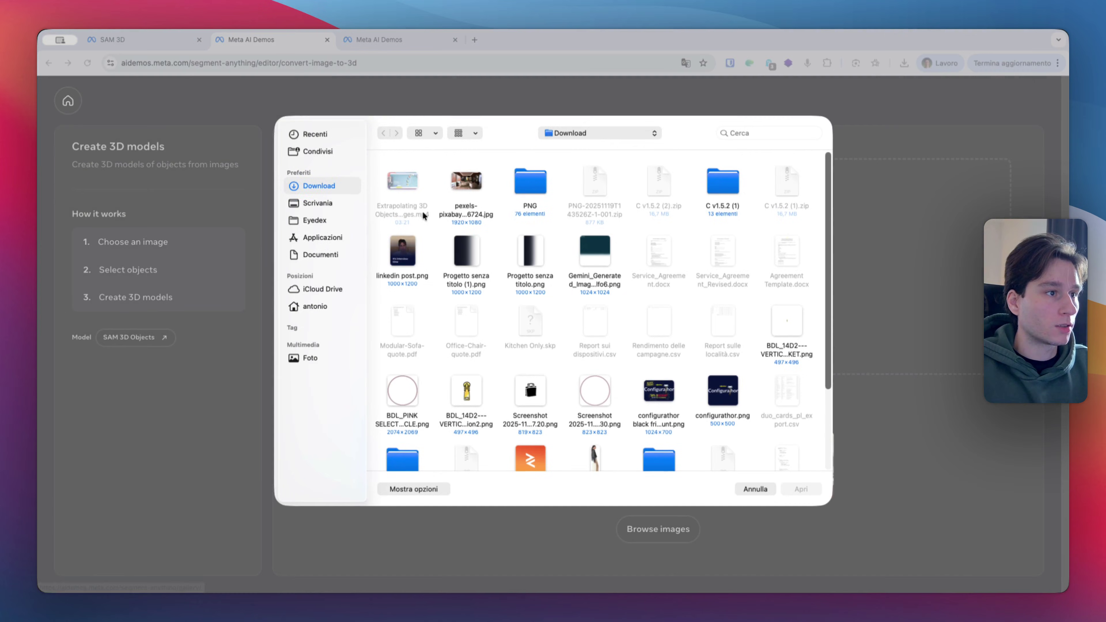
{"action": "double_click", "coordinate": [497, 222]}
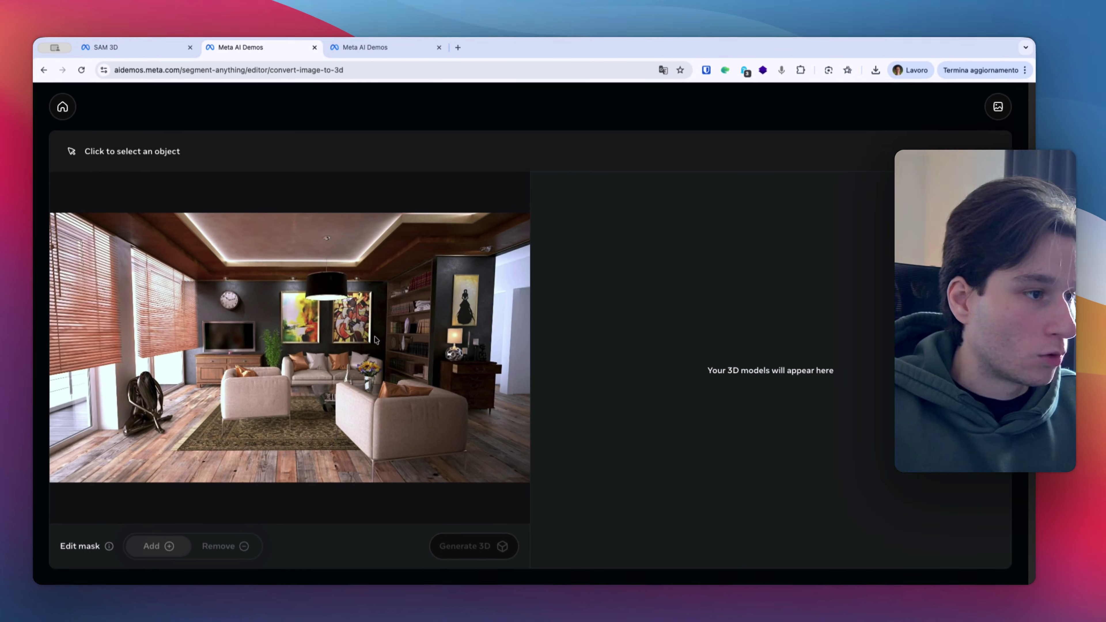
Mask the wall TV, adding points below it, then remove the cabinet point from the mask.
{"action": "left_click", "coordinate": [214, 339]}
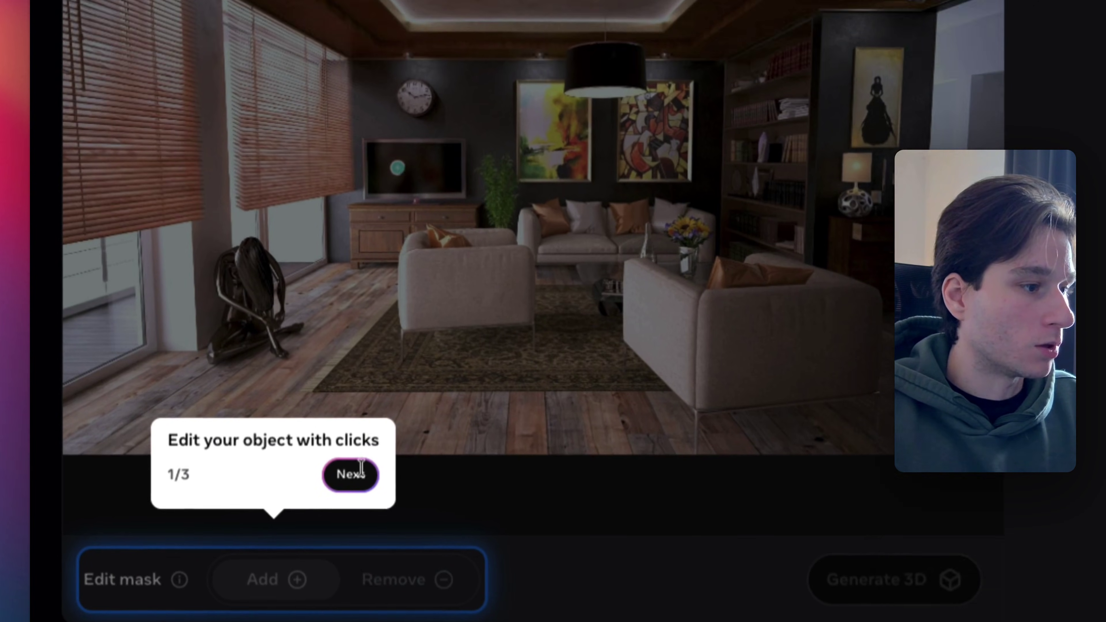
{"action": "left_click", "coordinate": [361, 473]}
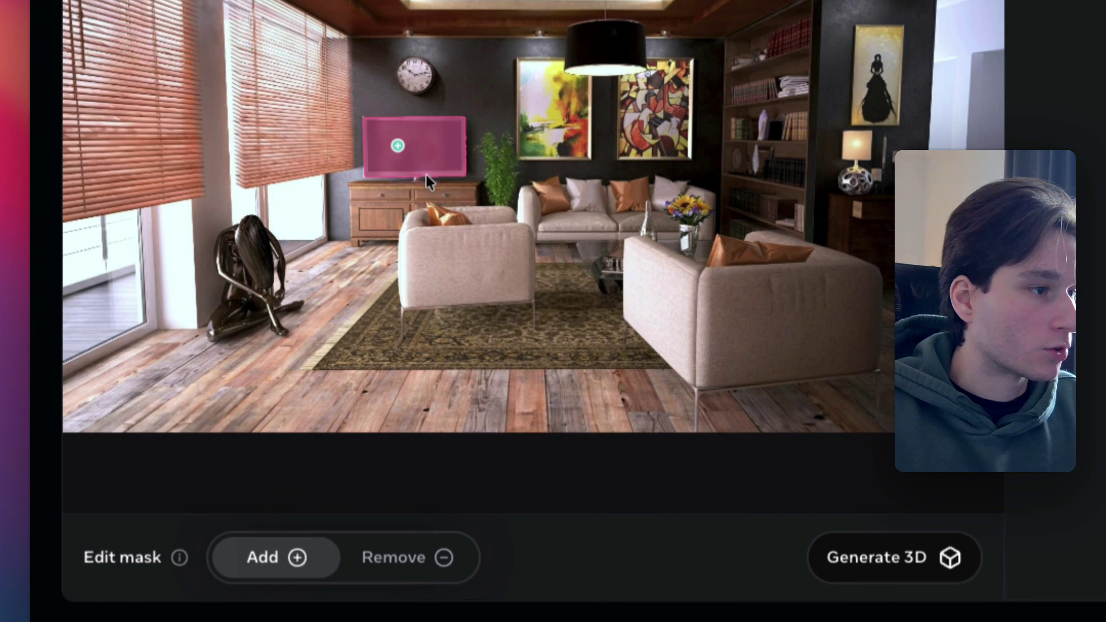
{"action": "left_click", "coordinate": [415, 179]}
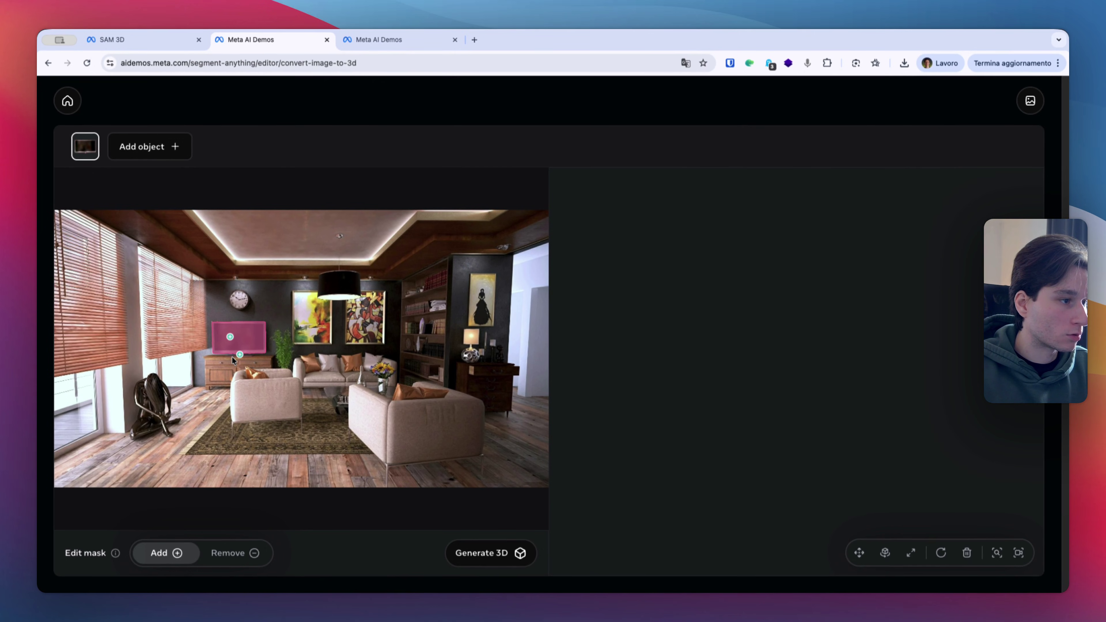
{"action": "left_click", "coordinate": [232, 356]}
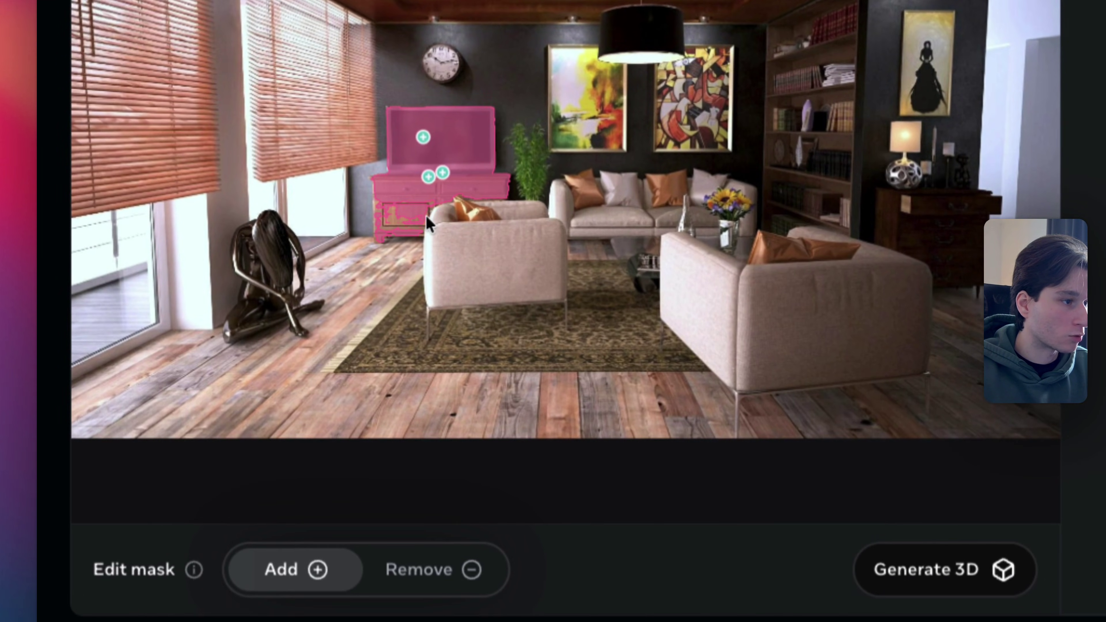
{"action": "left_click", "coordinate": [448, 567]}
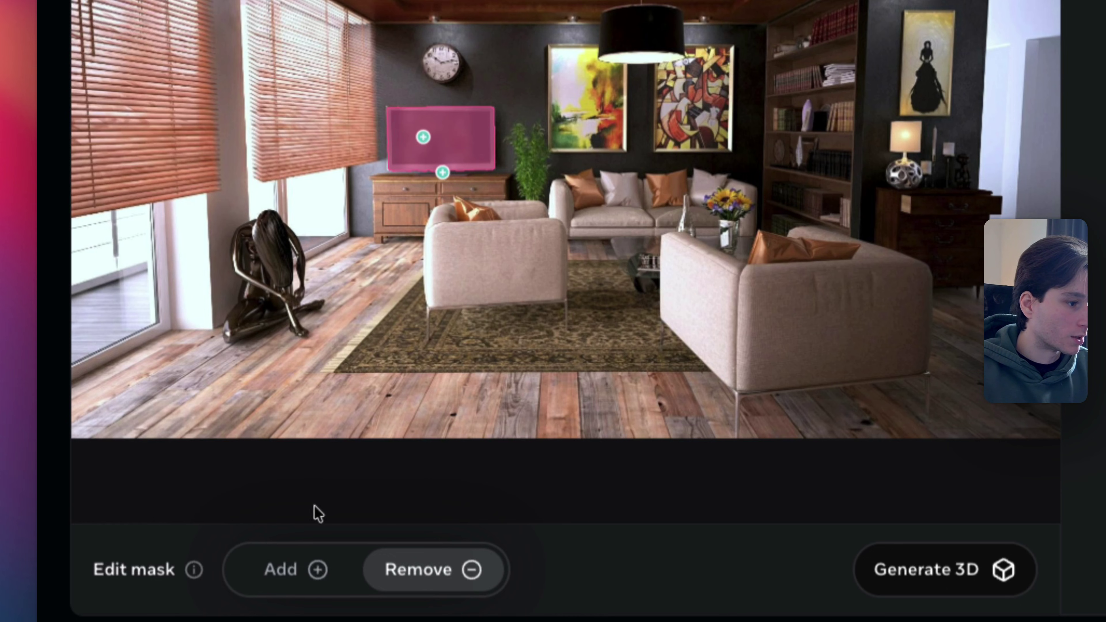
{"action": "left_click", "coordinate": [285, 569]}
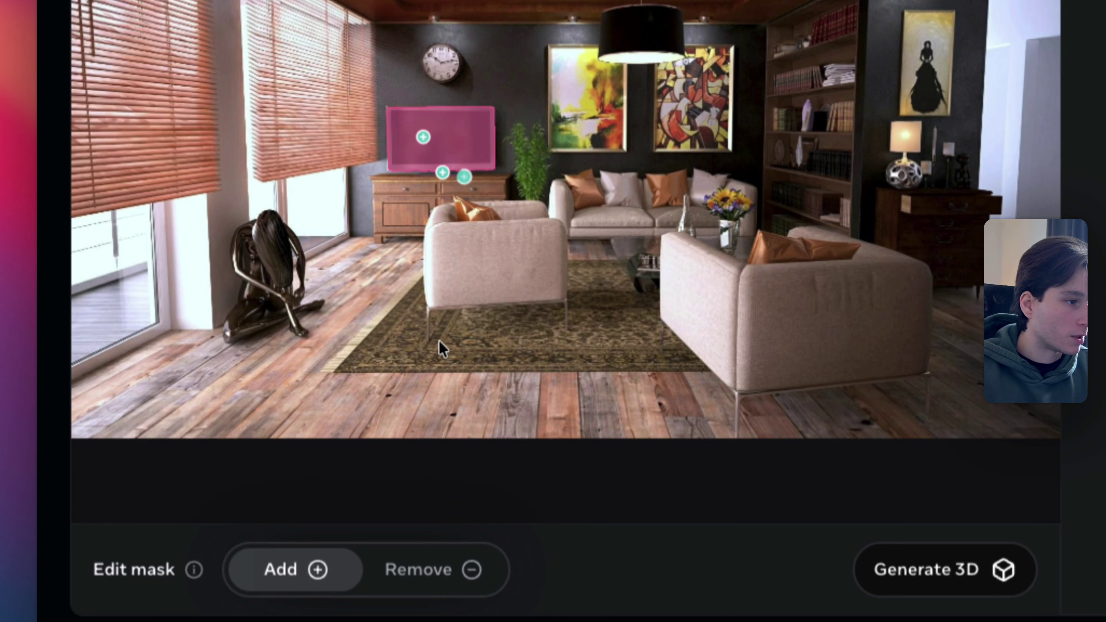
{"action": "left_click", "coordinate": [418, 570]}
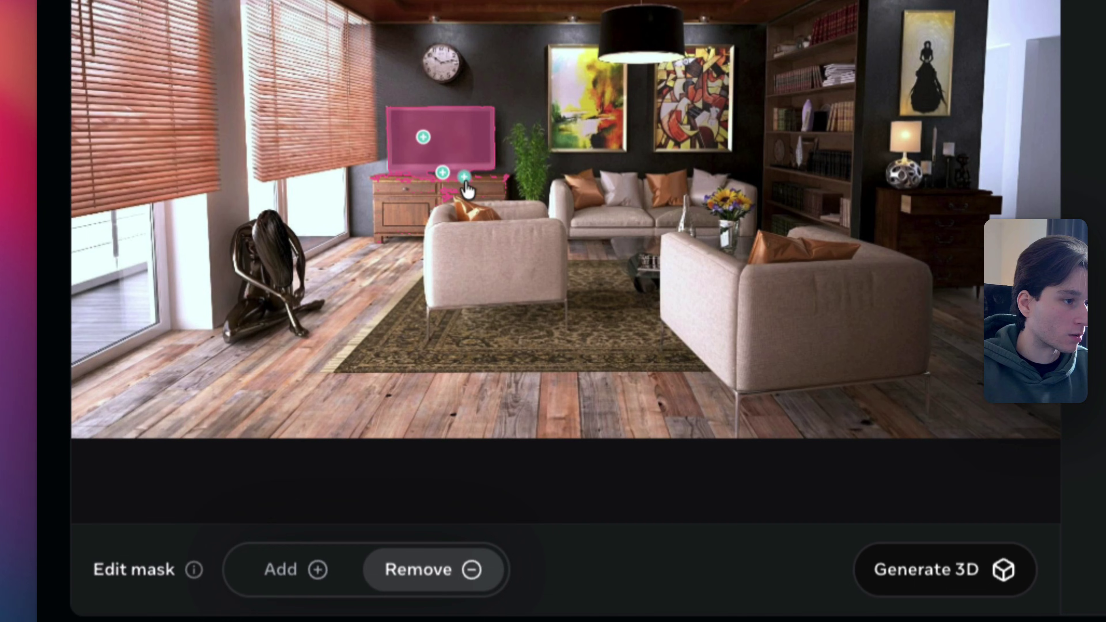
{"action": "left_click", "coordinate": [464, 177]}
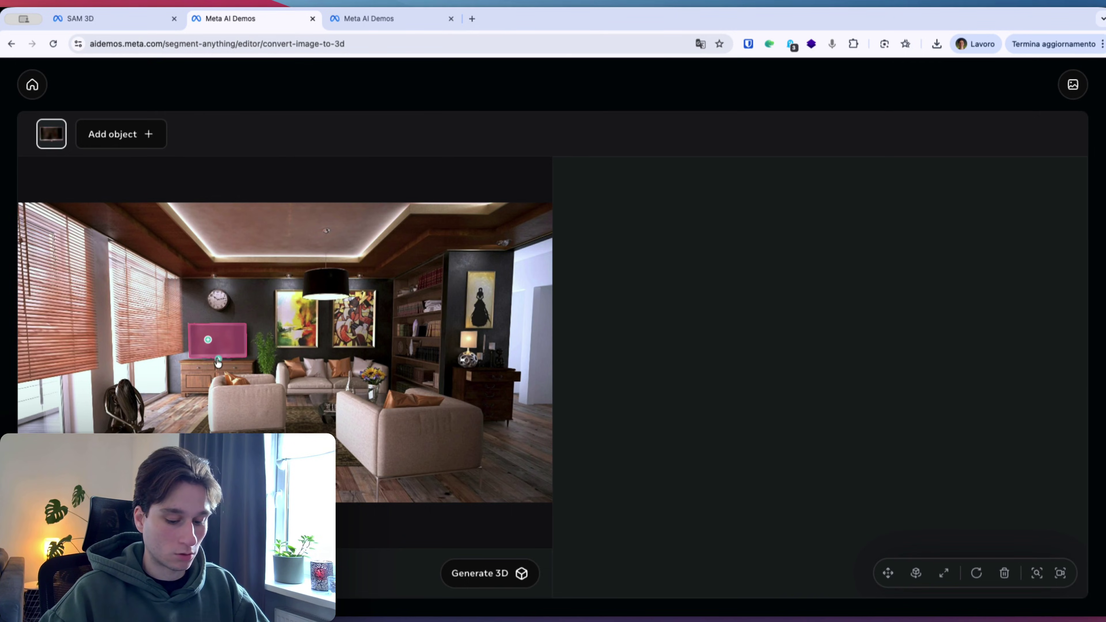
Adjust the browser page zoom while viewing the generated TV model.
{"action": "key", "text": "super+minus"}
{"action": "key", "text": "super+equal"}
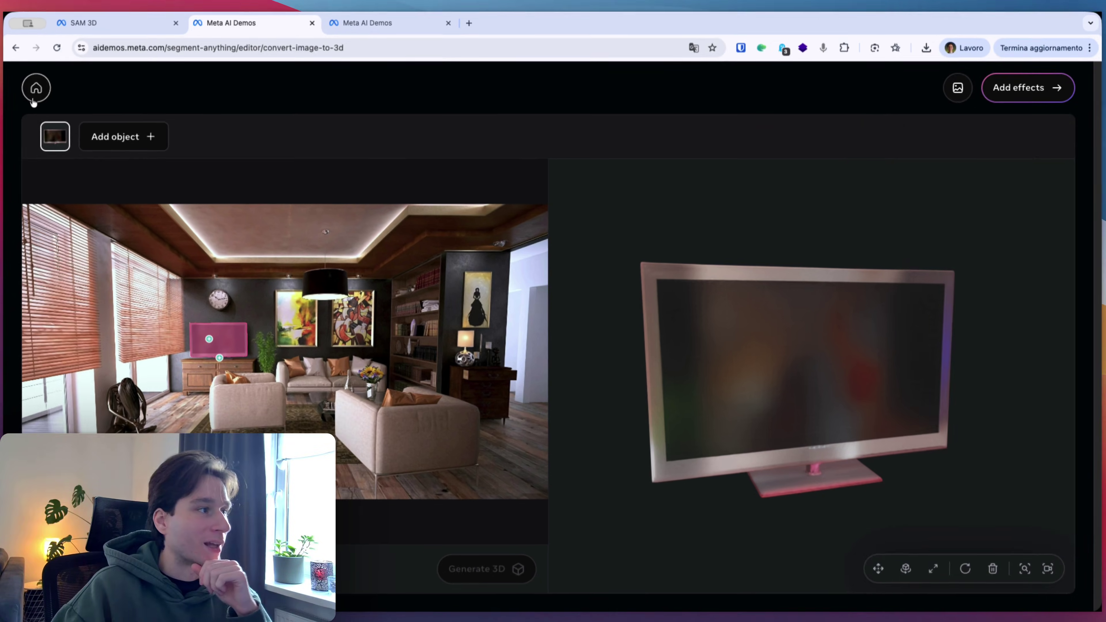
Go back home, open Create 3D bodies and load the dancer sample image.
{"action": "left_click", "coordinate": [58, 110]}
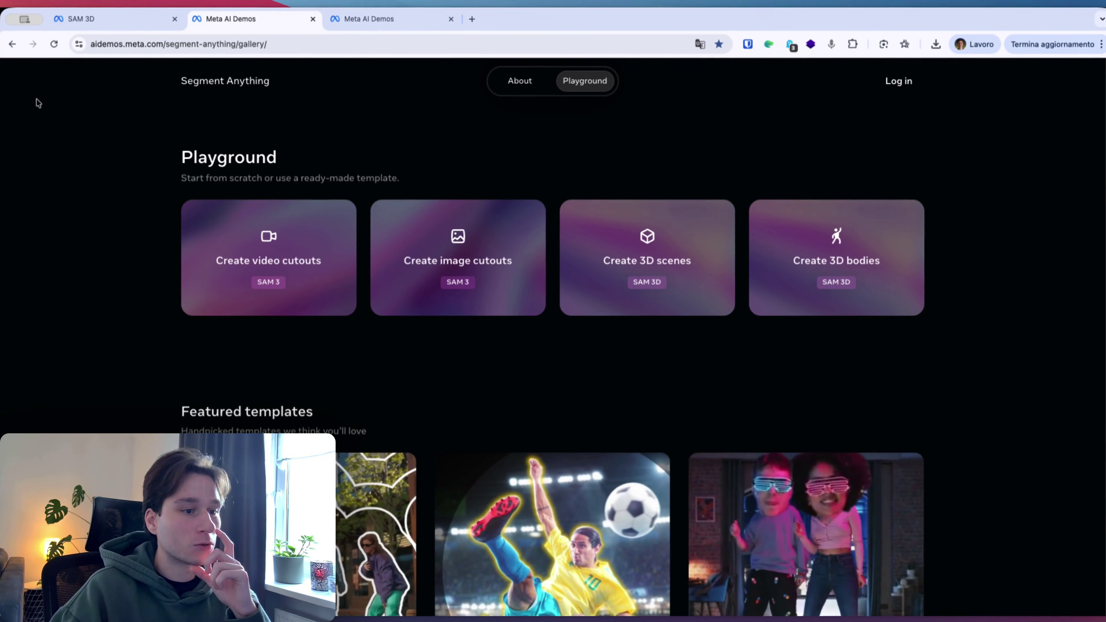
{"action": "left_click", "coordinate": [845, 252]}
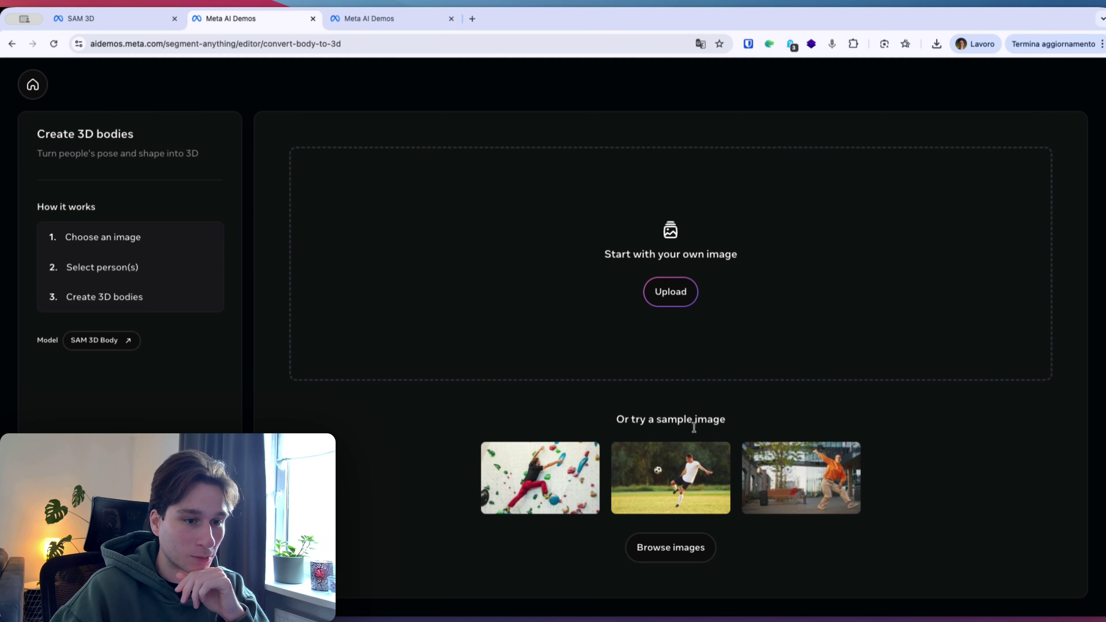
{"action": "left_click", "coordinate": [801, 478]}
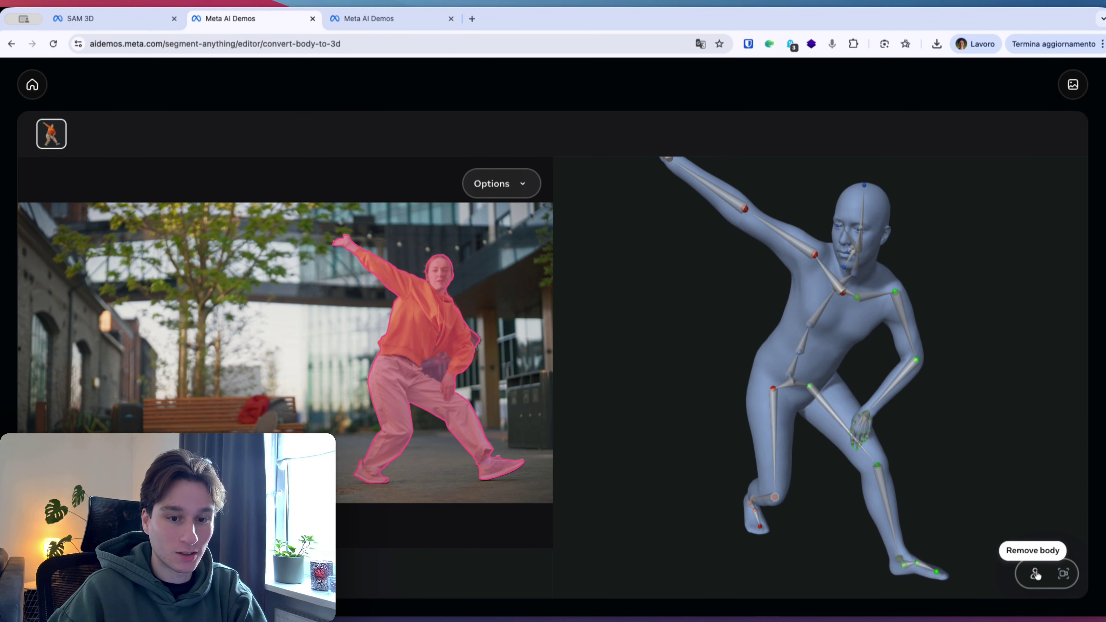
Overlay the human body models on the dancer photo in People reference view, then return home.
{"action": "left_click_drag", "start_coordinate": [985, 501], "coordinate": [915, 499]}
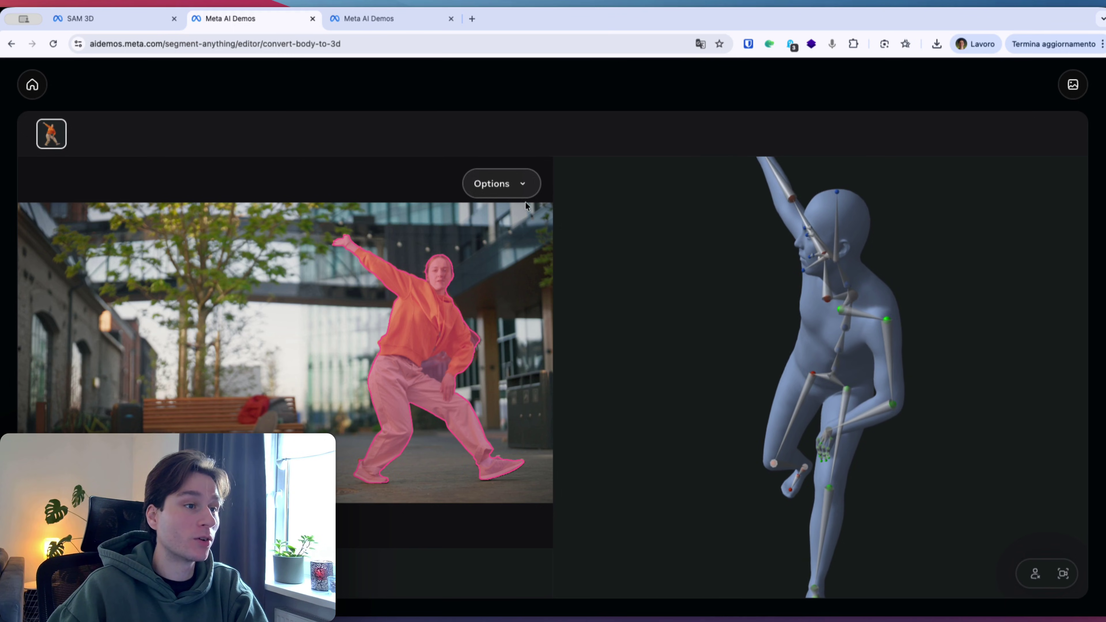
{"action": "left_click", "coordinate": [521, 191]}
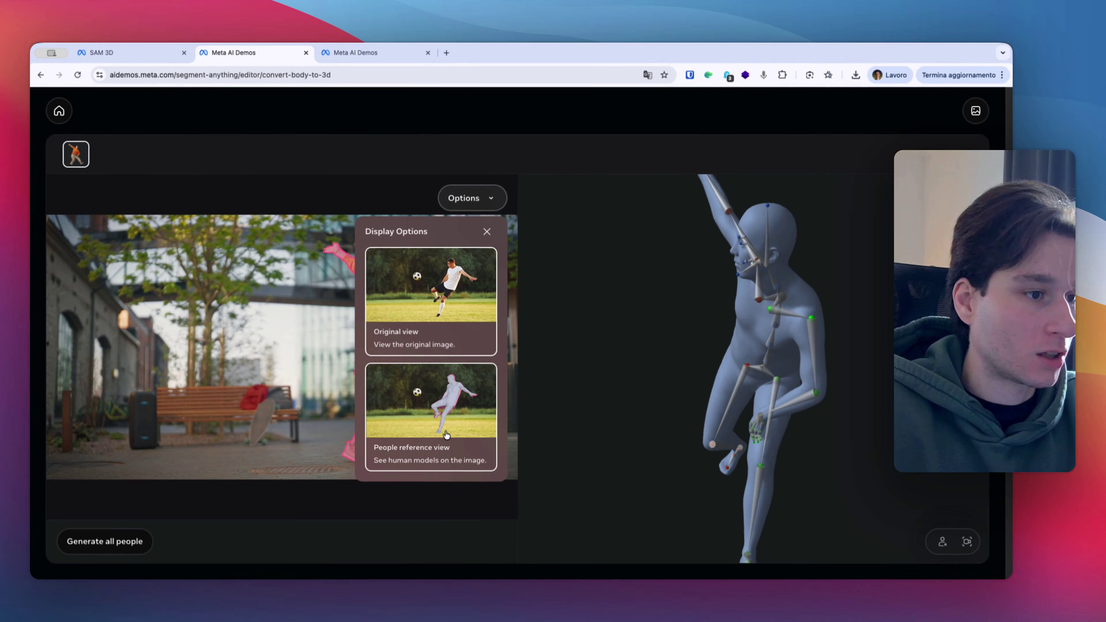
{"action": "left_click", "coordinate": [446, 434]}
{"action": "left_click", "coordinate": [65, 114]}
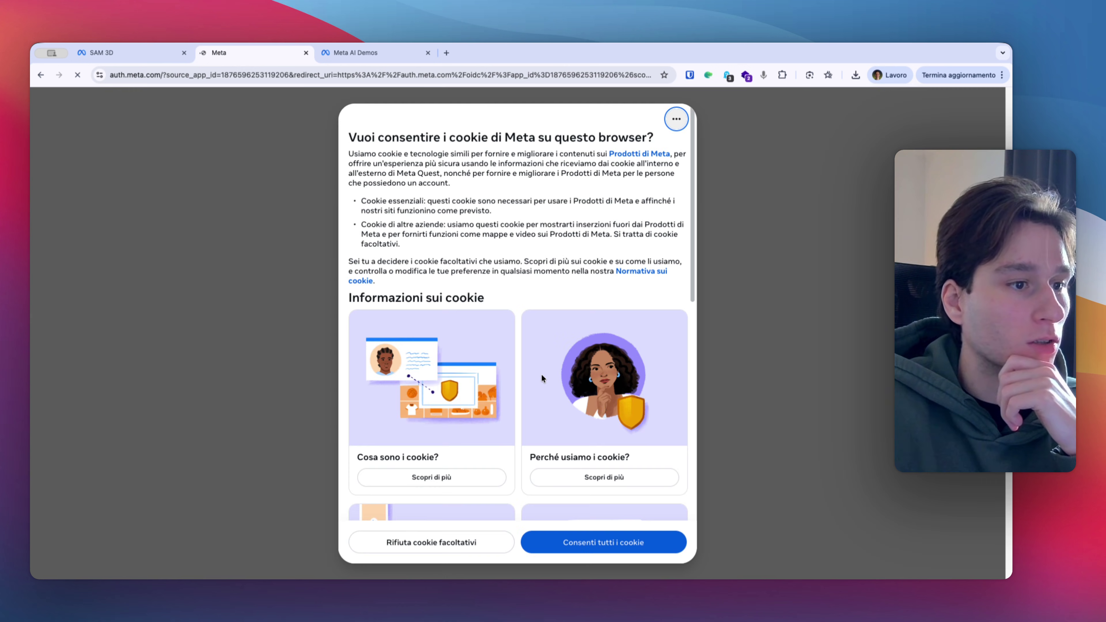
Dismiss the cookie prompt and accept the account consent with 'Consenti e continua'.
{"action": "left_click", "coordinate": [453, 544]}
{"action": "left_click", "coordinate": [520, 276]}
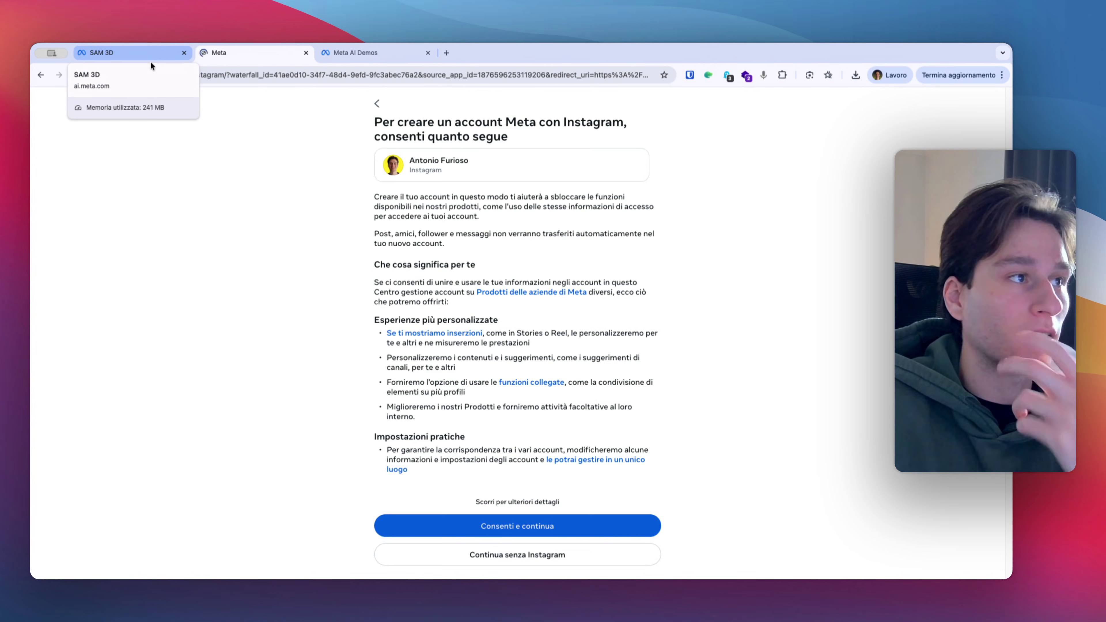
{"action": "left_click", "coordinate": [498, 527]}
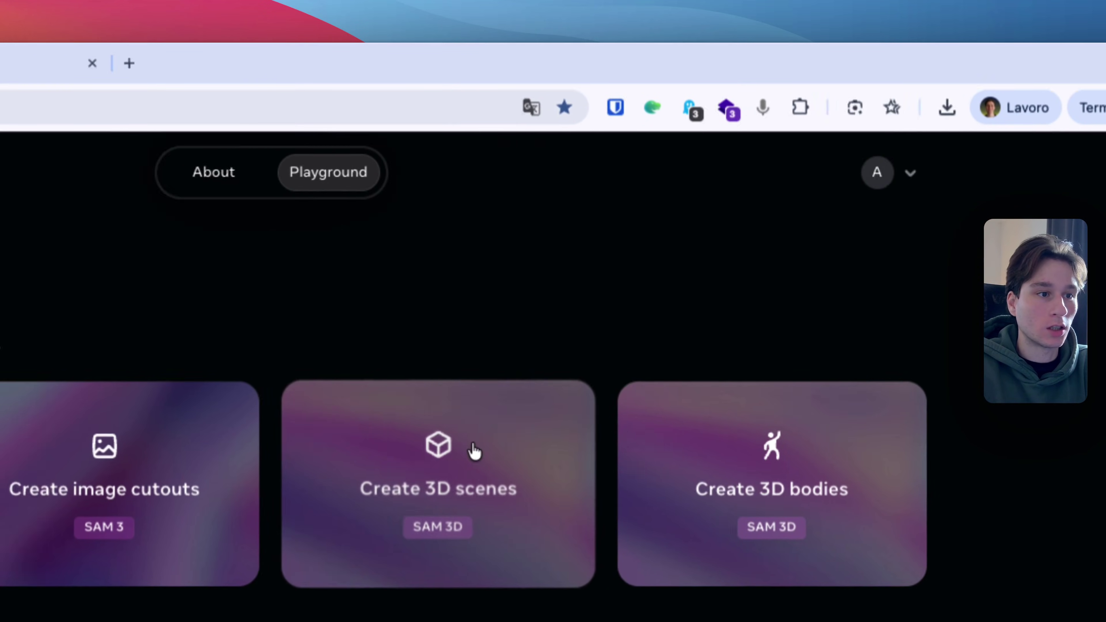
Check Your templates from the account menu, then go back and open Create 3D scenes.
{"action": "left_click", "coordinate": [424, 452]}
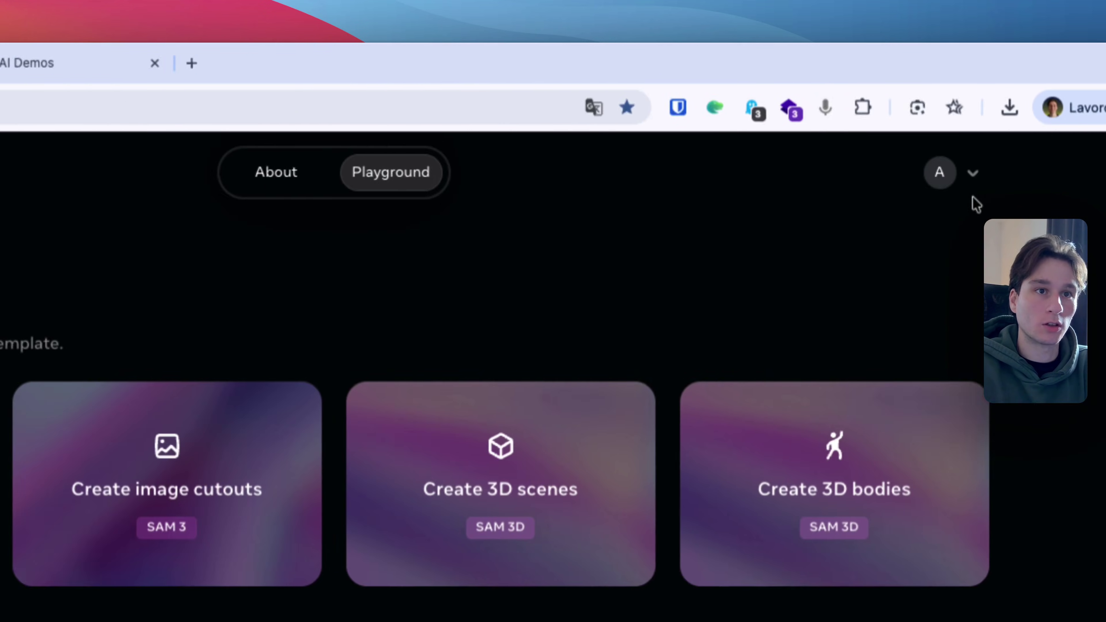
{"action": "left_click", "coordinate": [857, 174]}
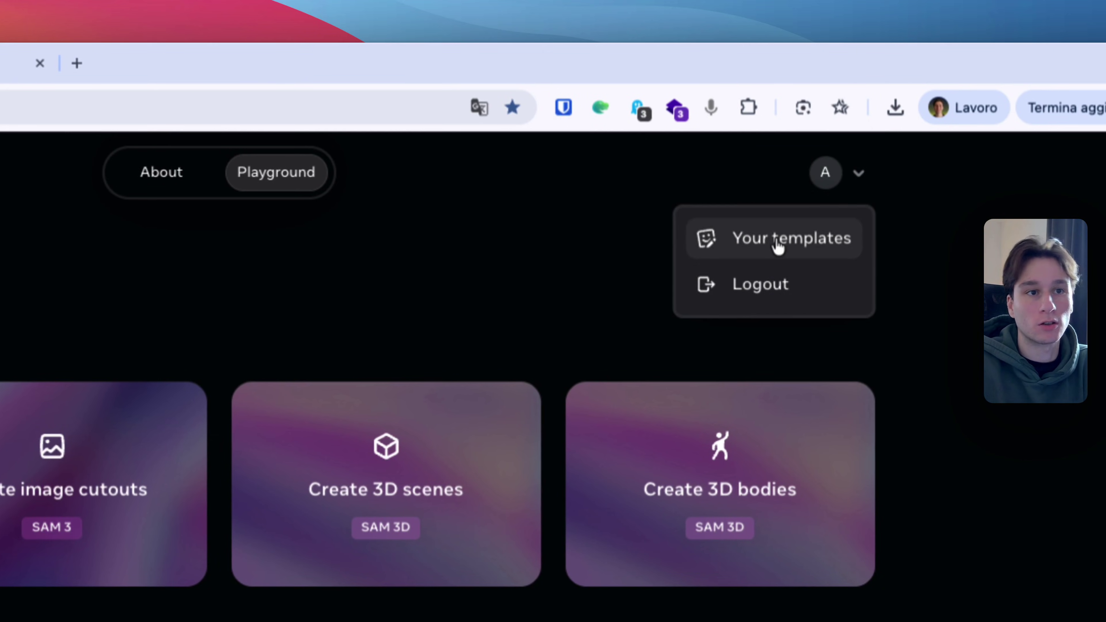
{"action": "left_click", "coordinate": [777, 245]}
{"action": "left_click", "coordinate": [108, 190]}
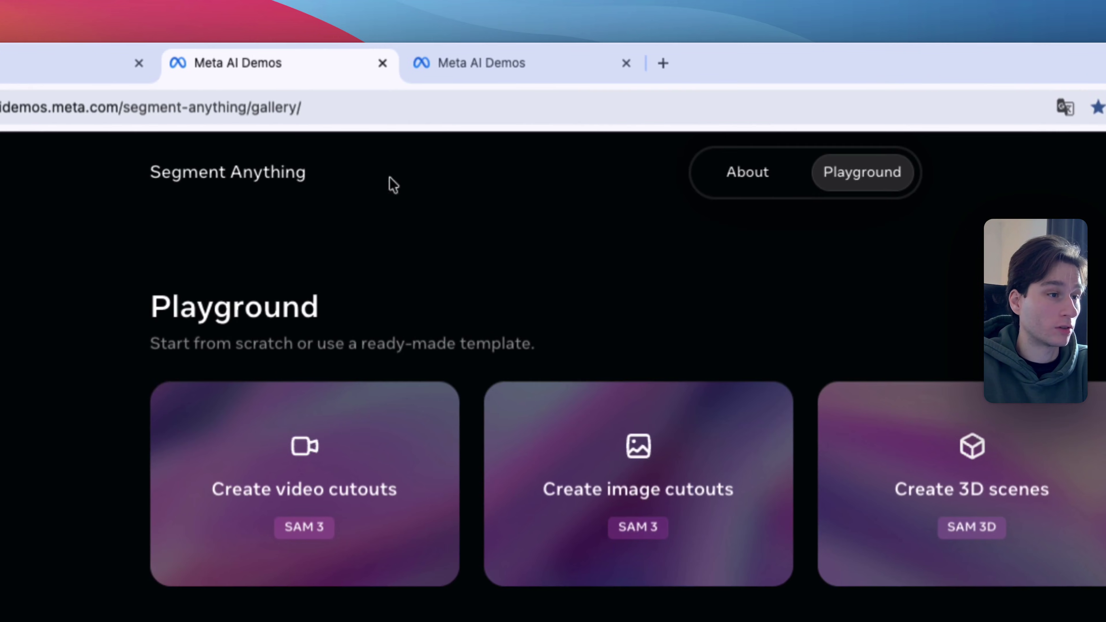
{"action": "left_click", "coordinate": [906, 454]}
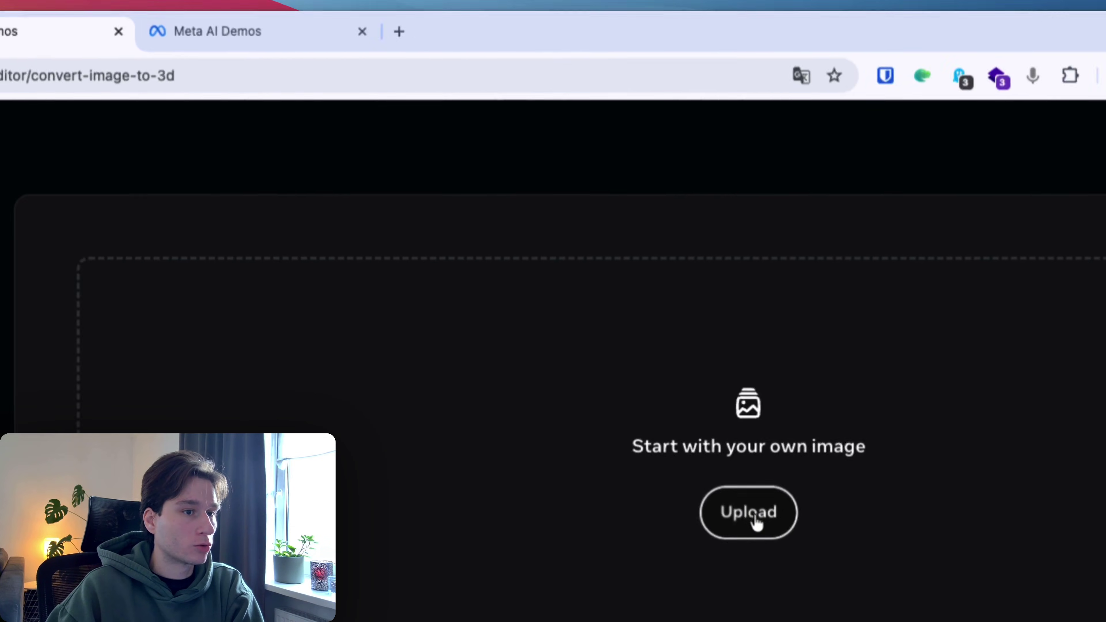
Upload the pexels living-room JPG from the Download folder.
{"action": "left_click", "coordinate": [878, 544]}
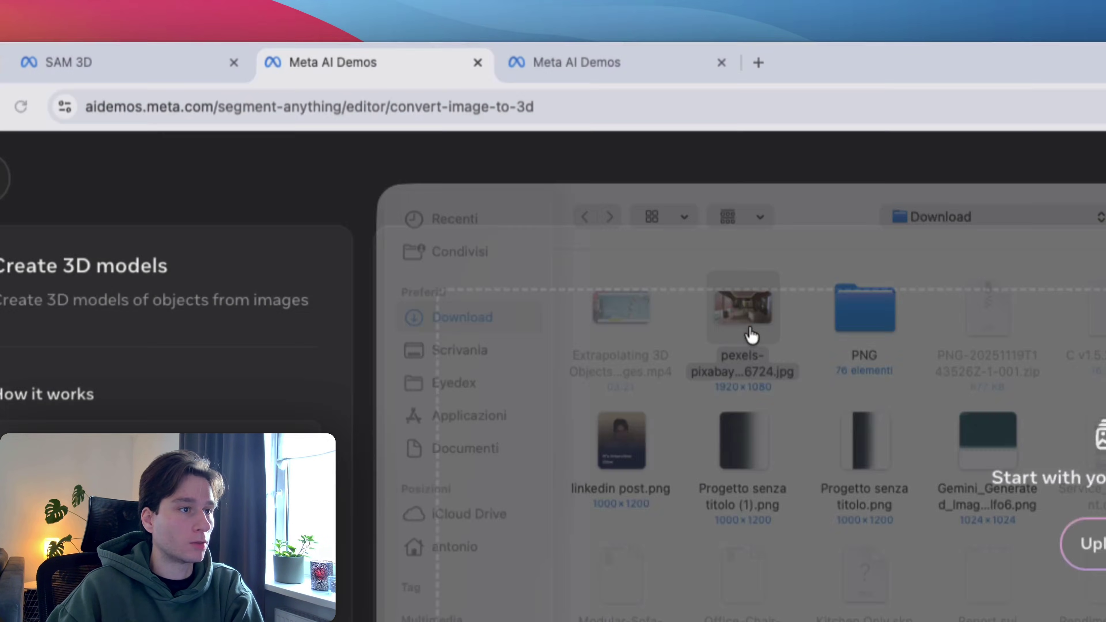
{"action": "double_click", "coordinate": [662, 322]}
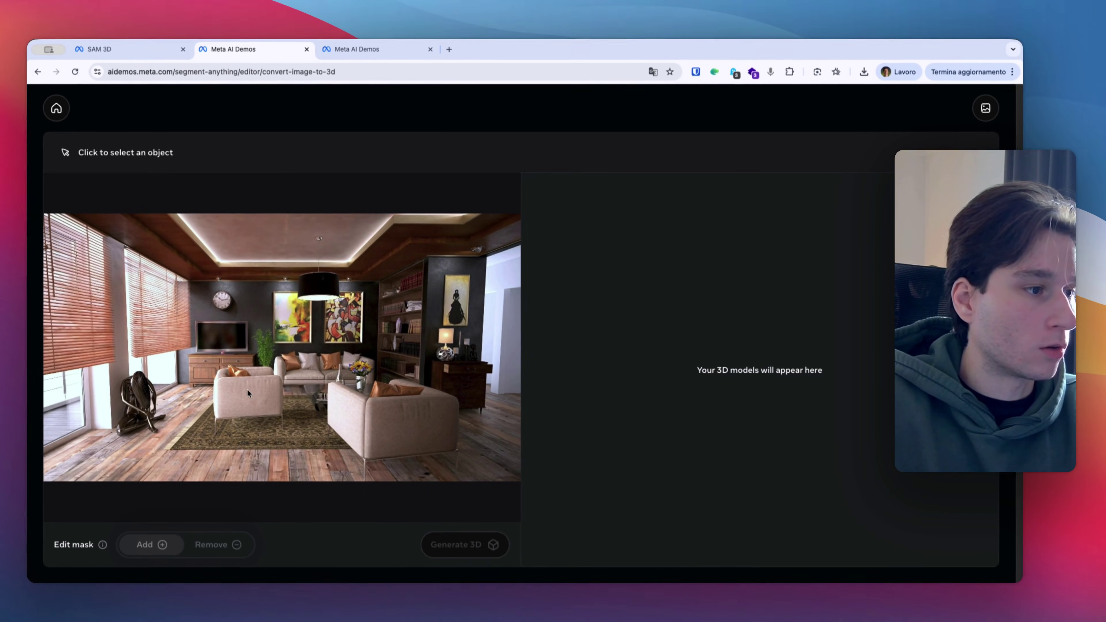
Mask the left armchair with two points and generate its 3D model.
{"action": "left_click", "coordinate": [246, 407]}
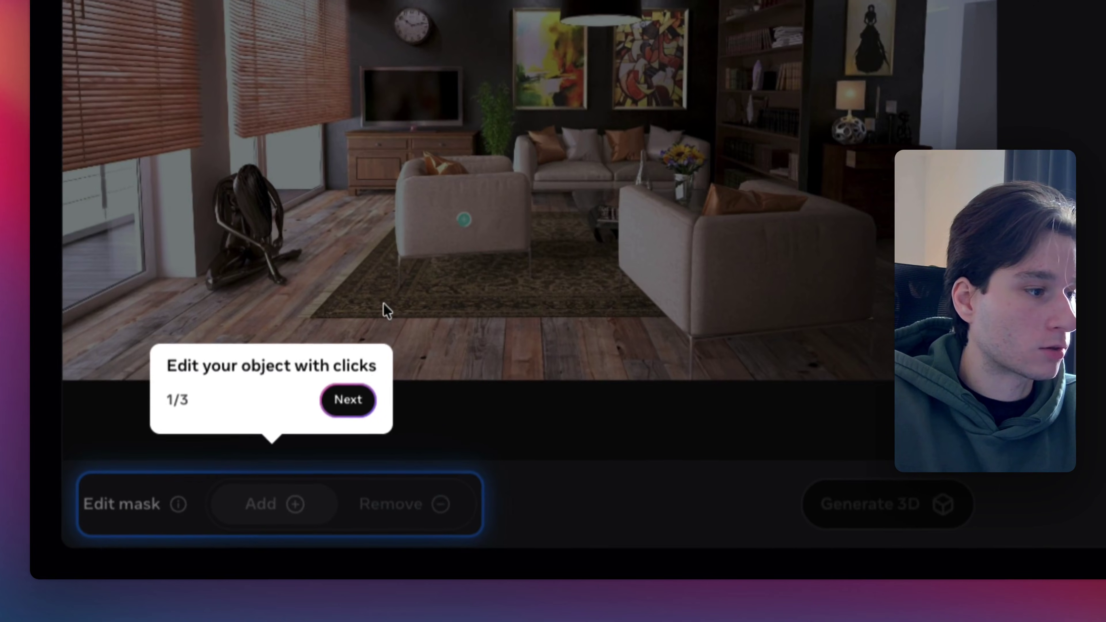
{"action": "left_click", "coordinate": [355, 400]}
{"action": "left_click", "coordinate": [532, 256]}
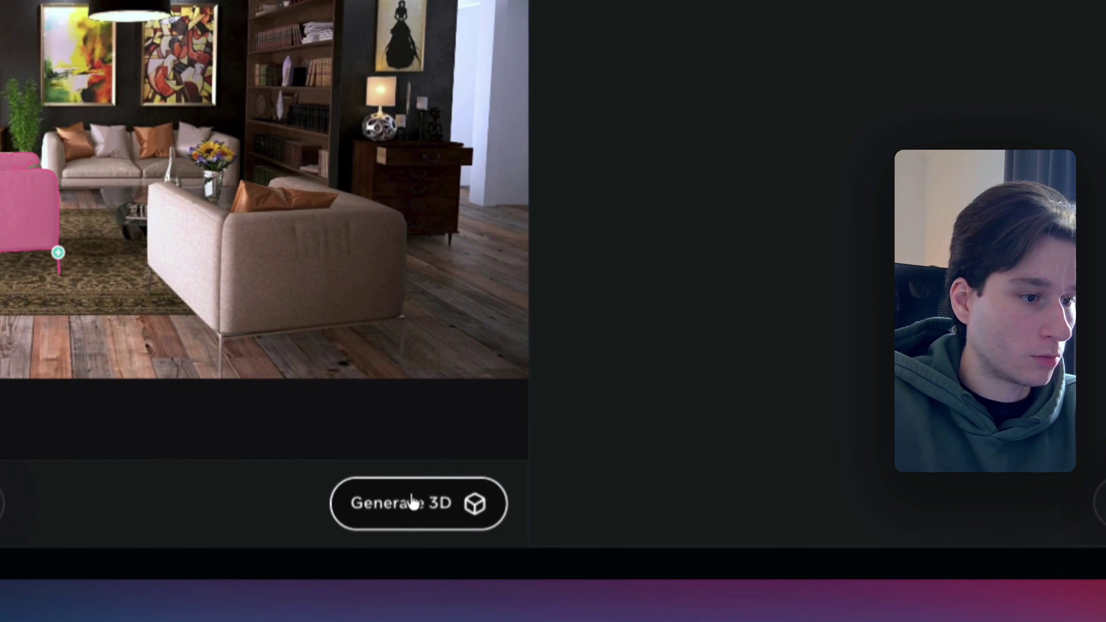
{"action": "left_click", "coordinate": [635, 503]}
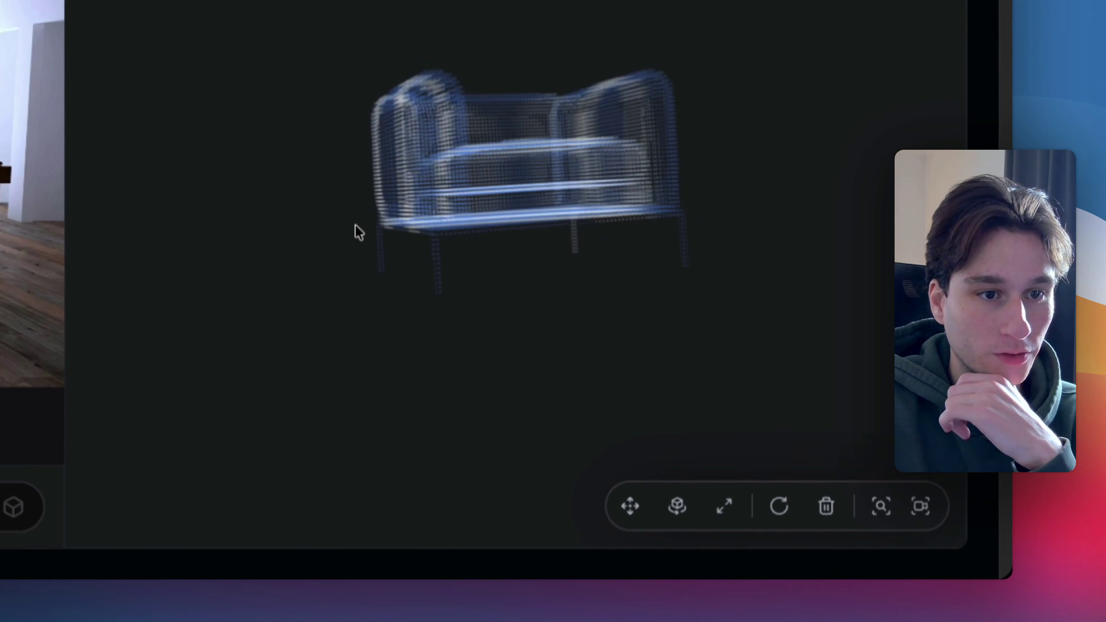
Orbit the generated beige armchair model to view it from above and the front.
{"action": "left_click_drag", "start_coordinate": [358, 232], "coordinate": [540, 261]}
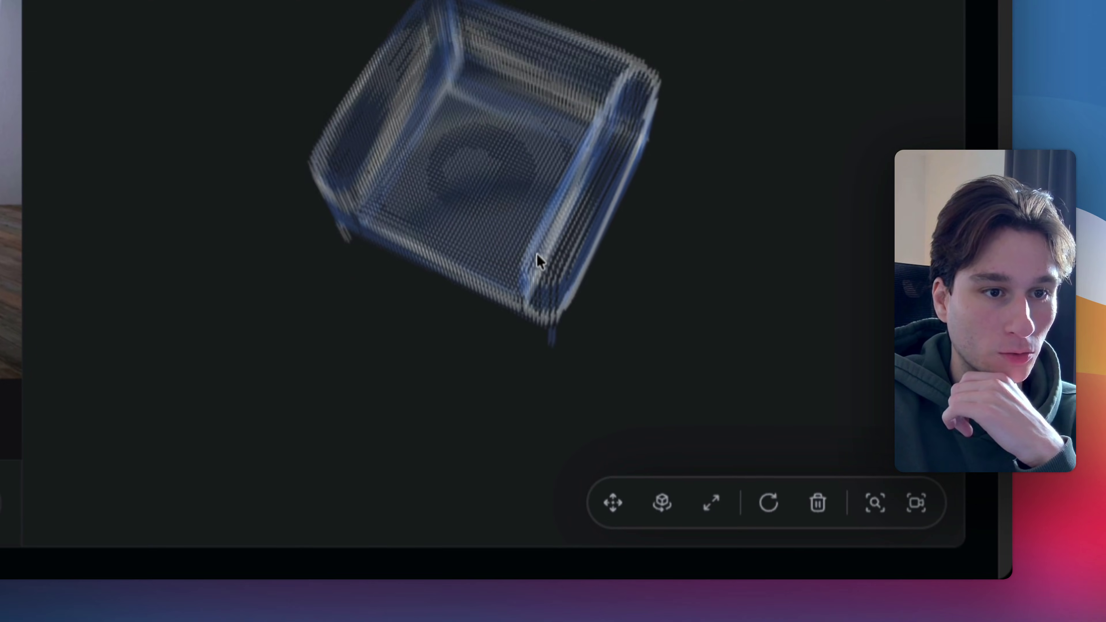
{"action": "left_click_drag", "start_coordinate": [580, 227], "coordinate": [391, 235]}
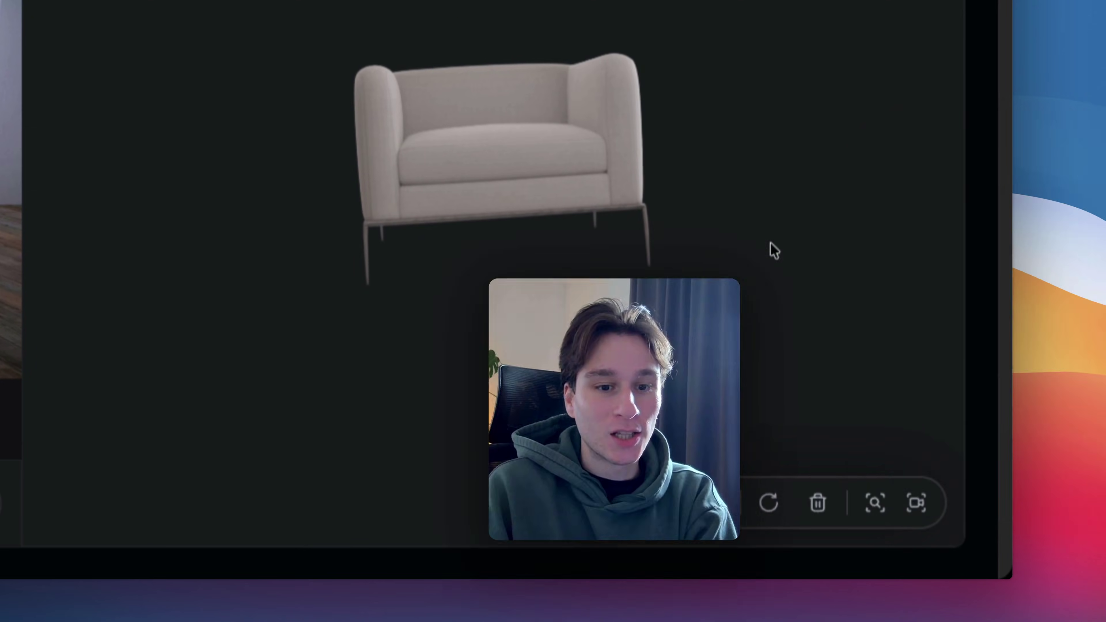
{"action": "left_click", "coordinate": [878, 506]}
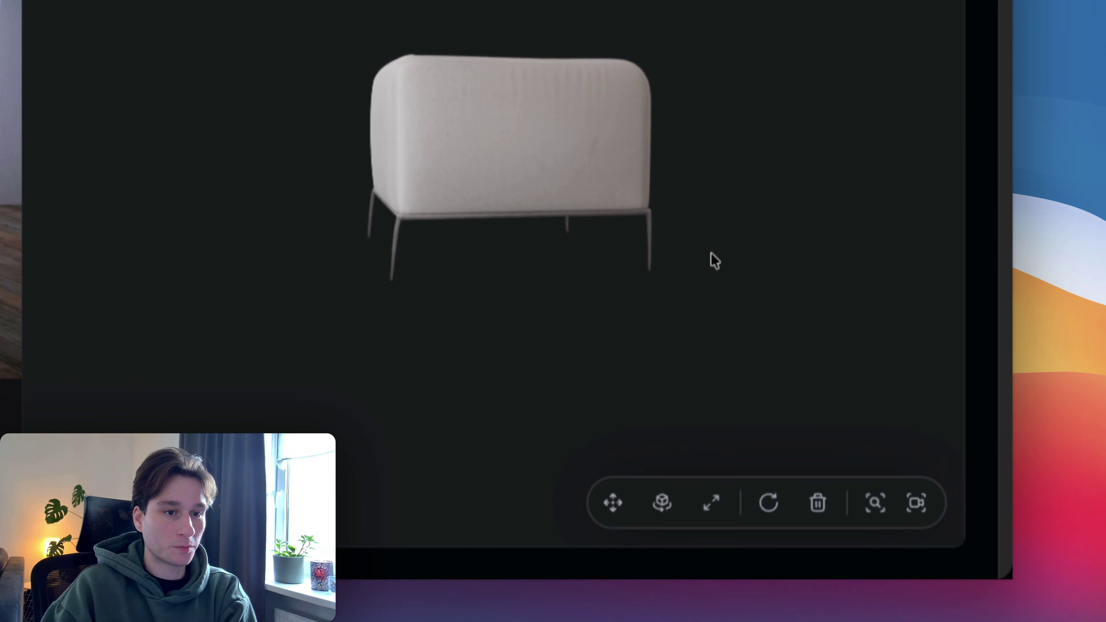
{"action": "left_click_drag", "start_coordinate": [711, 257], "coordinate": [585, 153]}
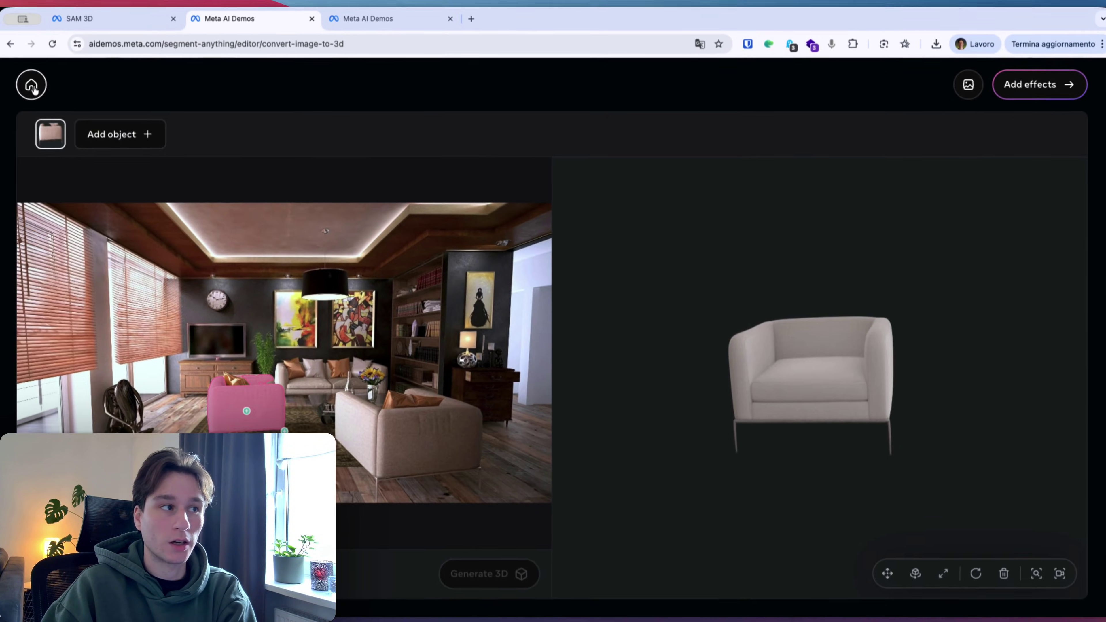
Return to the gallery and open Your templates from the avatar dropdown.
{"action": "left_click", "coordinate": [31, 85]}
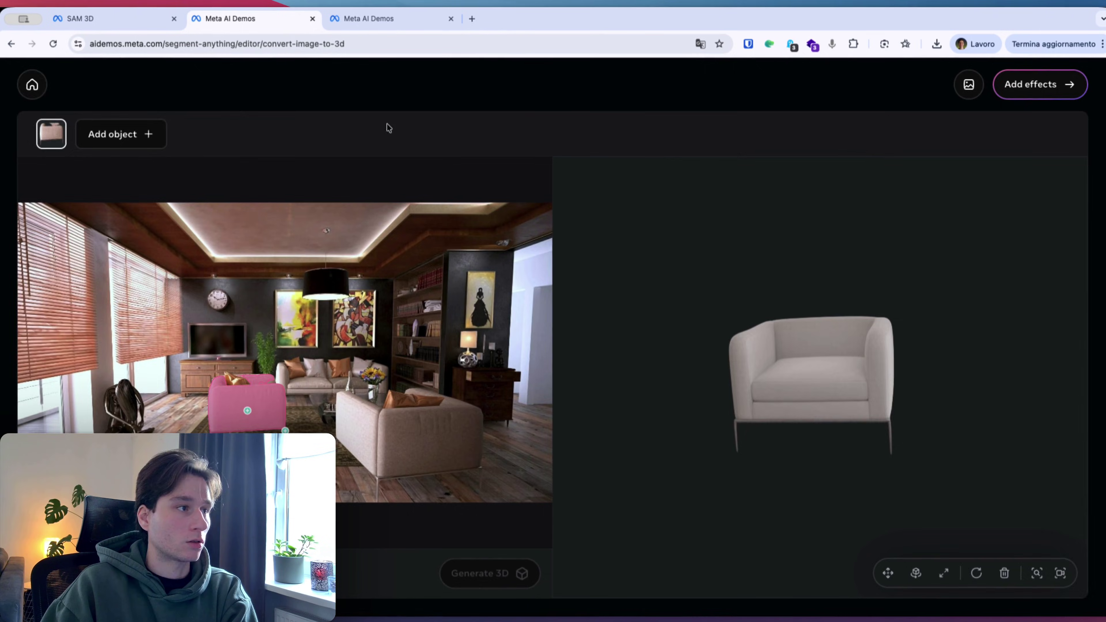
{"action": "left_click", "coordinate": [903, 82]}
{"action": "left_click", "coordinate": [878, 116]}
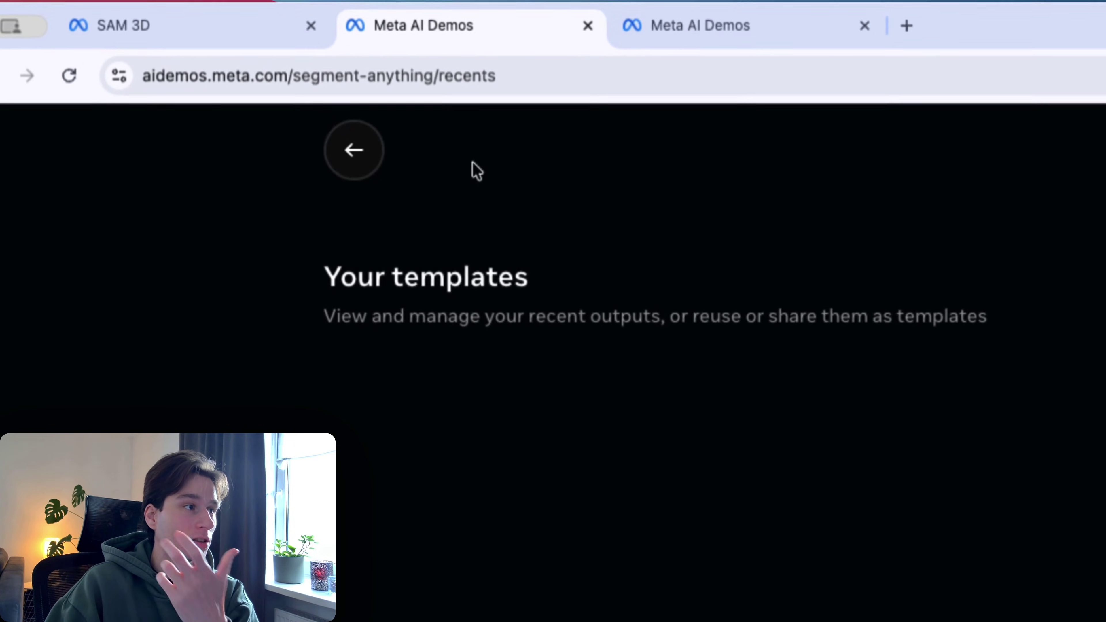
Use the back arrow on Your templates to return to the Playground gallery.
{"action": "left_click", "coordinate": [365, 161]}
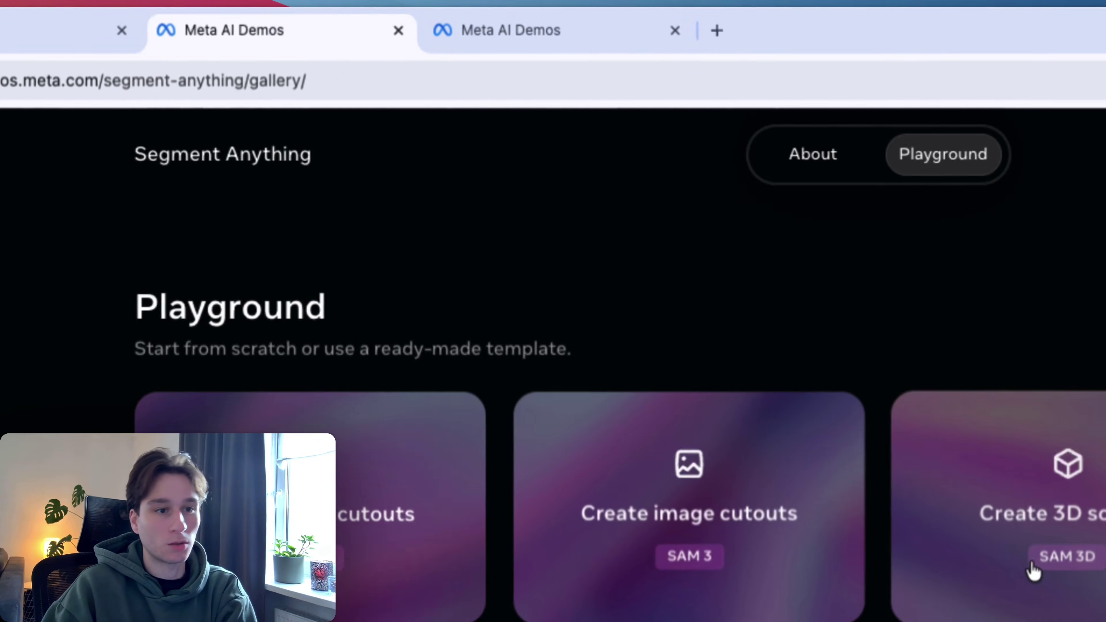